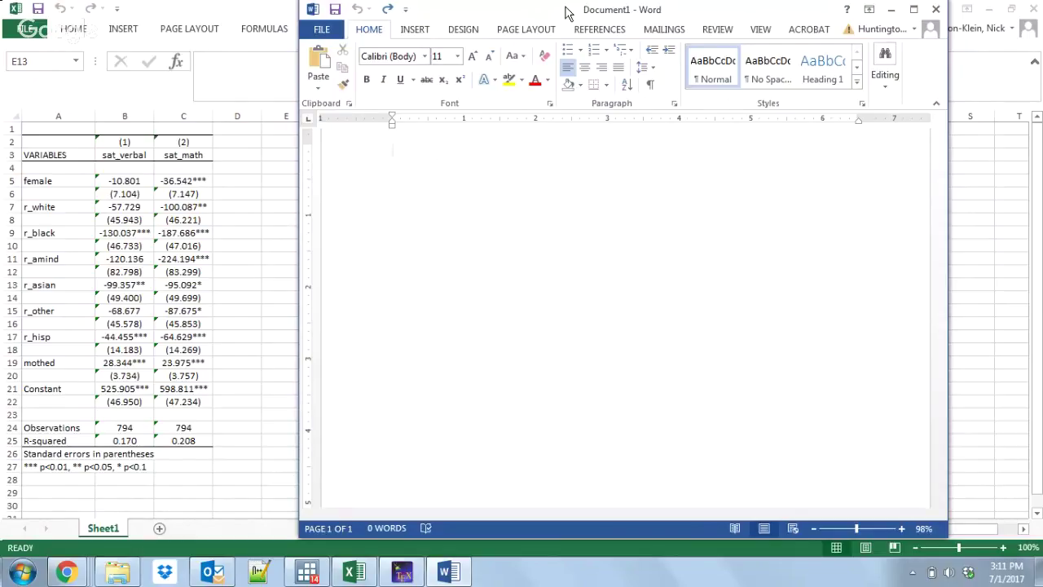
# - Copy the regression table A2:C25 from the Excel sheet, paste it into the blank Word document, and maximize the Word window
pyautogui.click(163, 350)
pyautogui.click(181, 440)
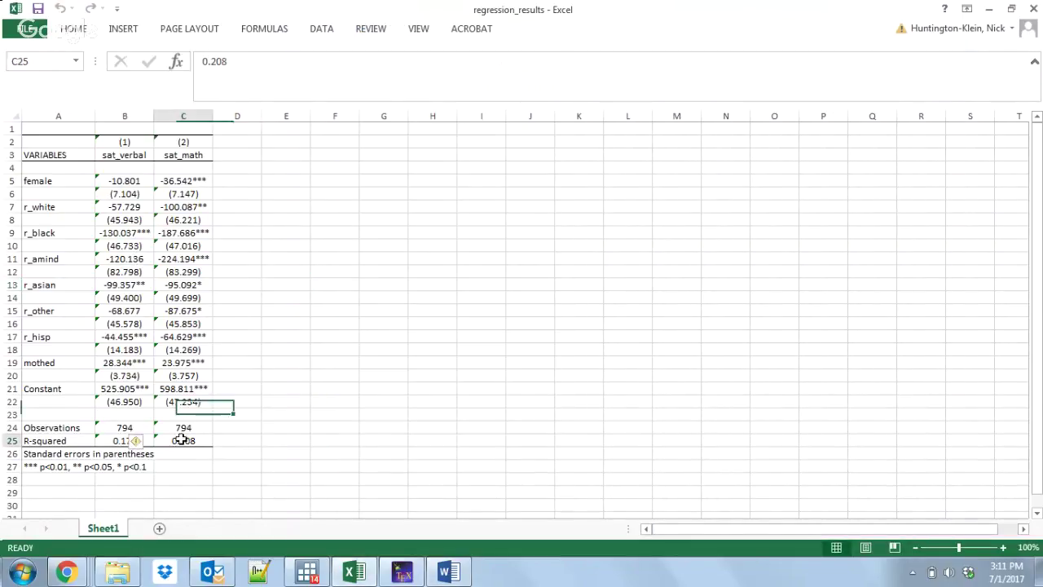
pyautogui.moveTo(181, 440); pyautogui.dragTo(52, 147)
pyautogui.hotkey('ctrl', 'c')
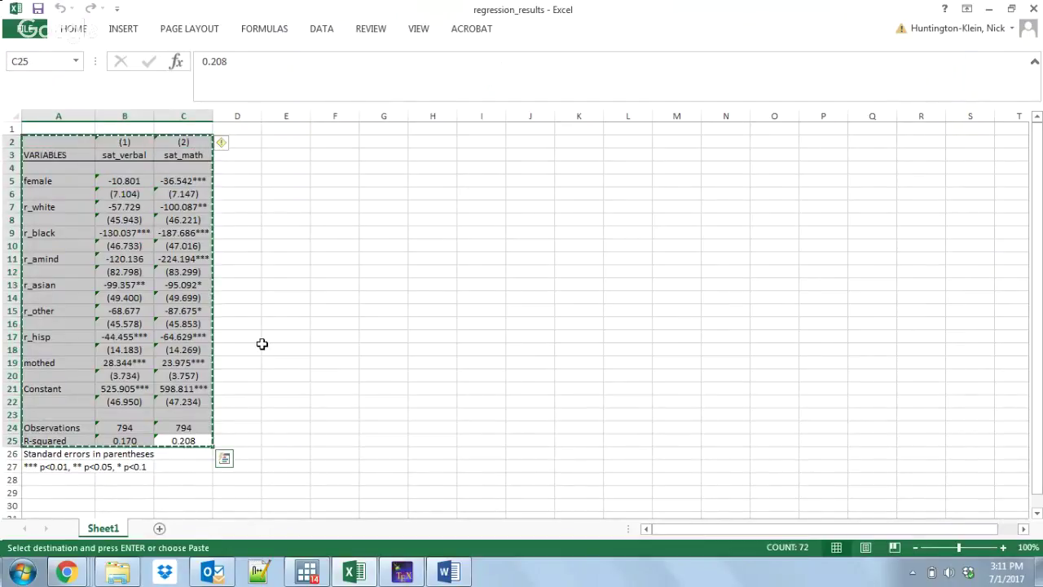
pyautogui.click(448, 571)
pyautogui.hotkey('ctrl', 'v')
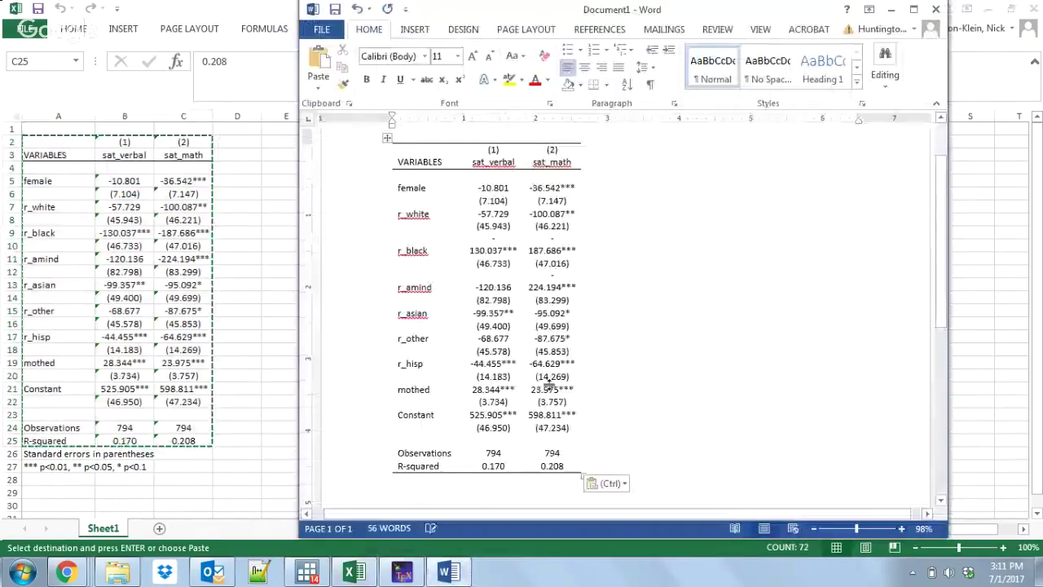
pyautogui.click(423, 161)
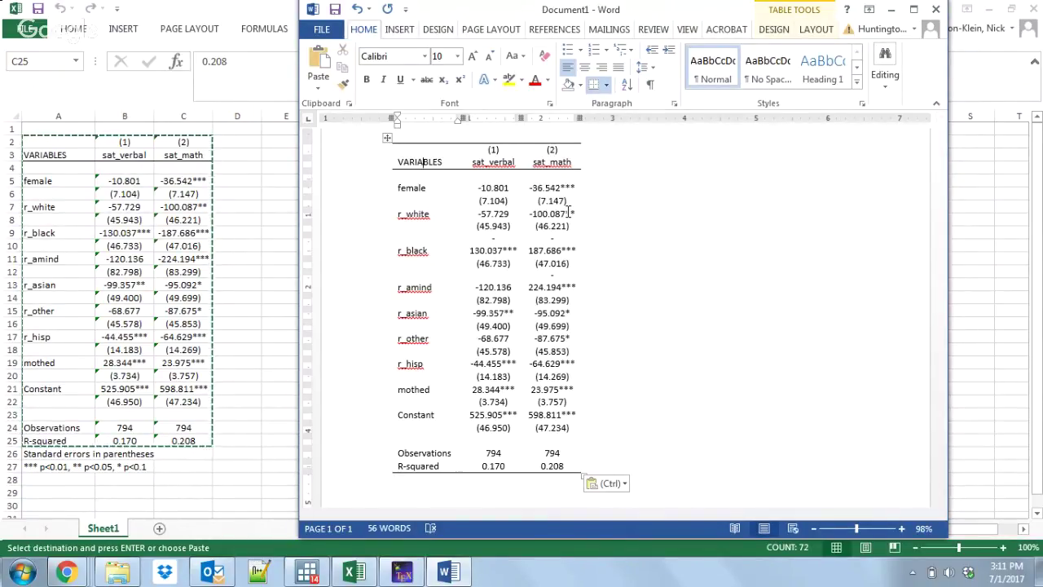
pyautogui.click(915, 9)
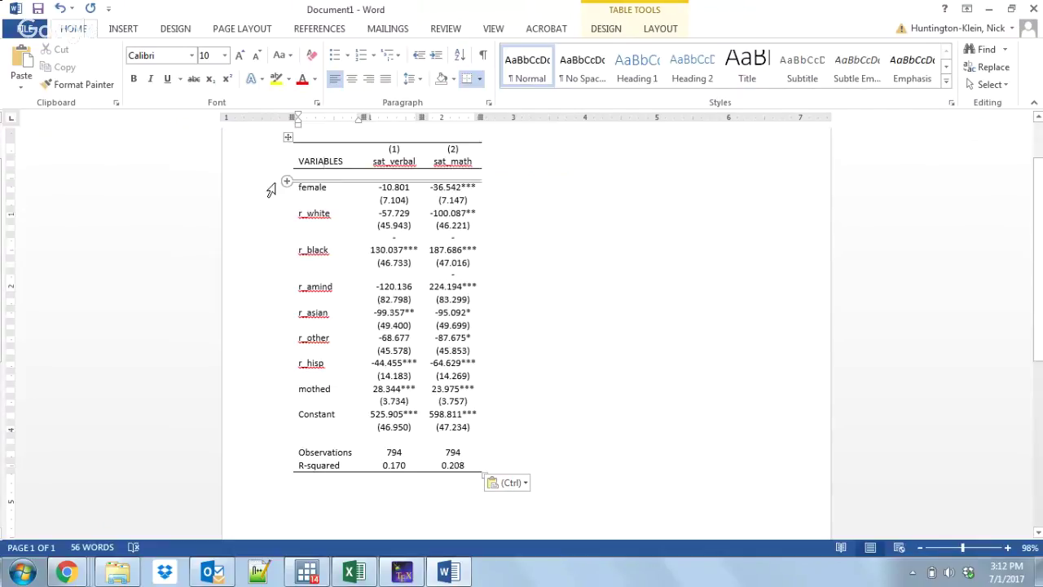
pyautogui.click(322, 160)
pyautogui.moveTo(314, 149); pyautogui.dragTo(469, 471)
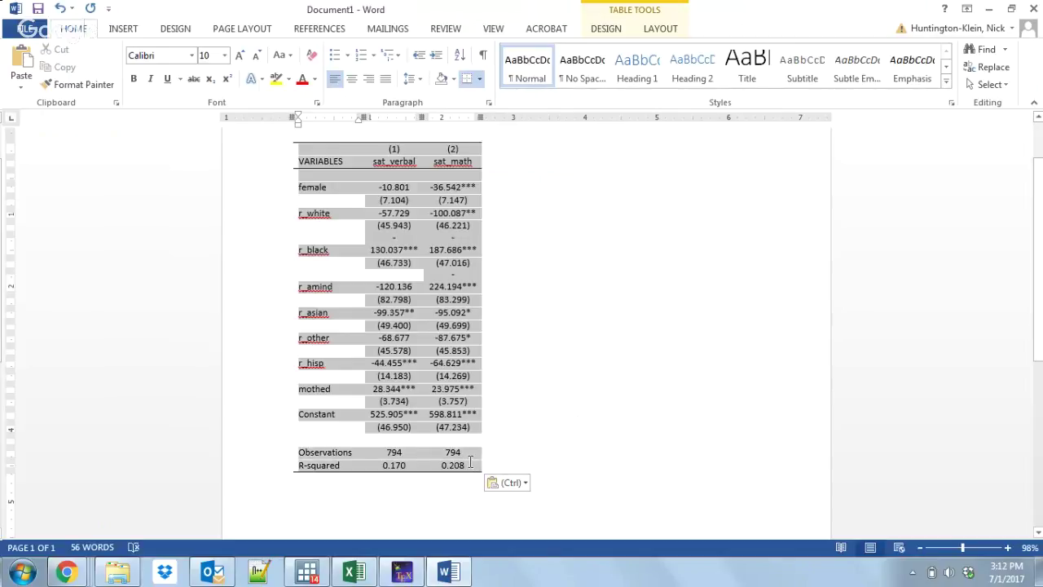
pyautogui.click(636, 71)
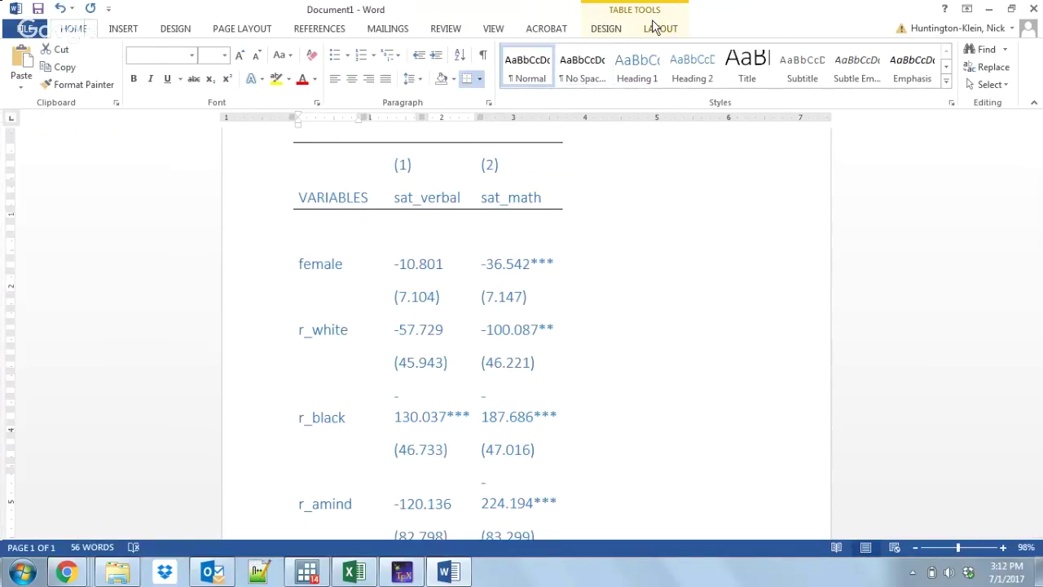
pyautogui.click(658, 28)
pyautogui.click(606, 28)
pyautogui.click(748, 83)
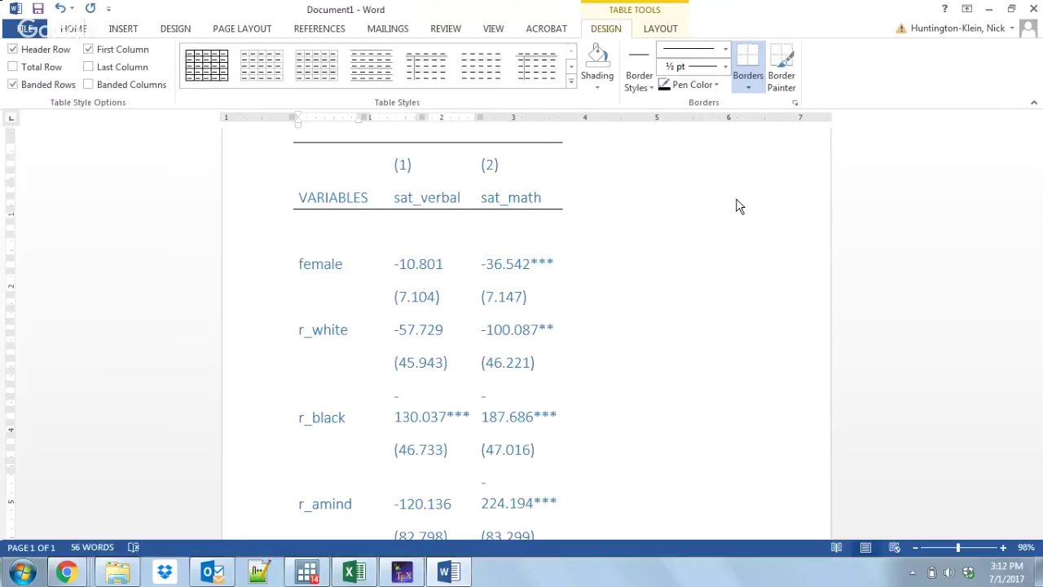
pyautogui.hotkey('ctrl', 'z')
pyautogui.hotkey('ctrl', 'z')
pyautogui.hotkey('ctrl', 'z')
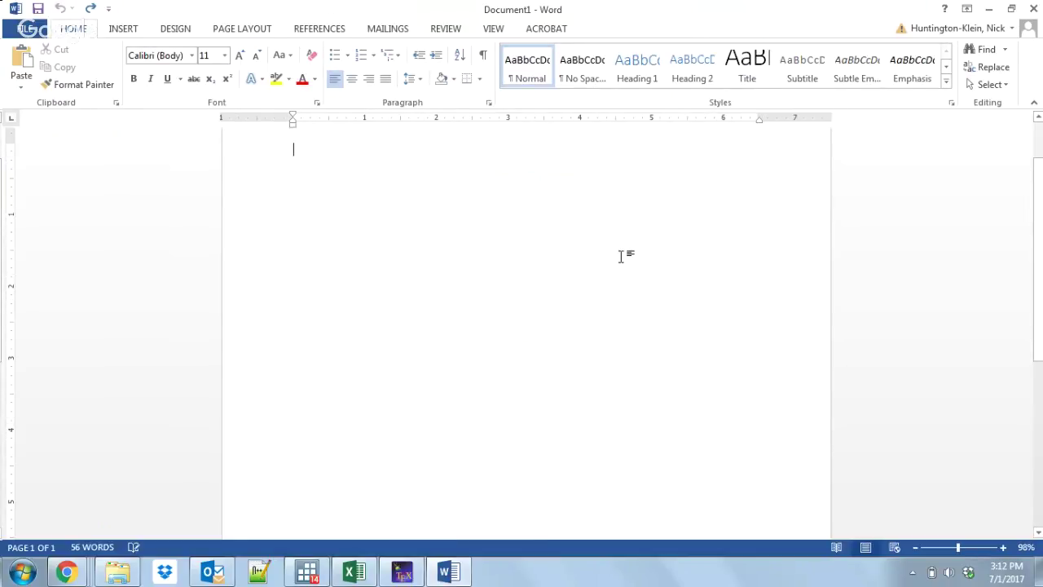
pyautogui.hotkey('ctrl', 'v')
# - Remove all borders from the entire pasted regression table
pyautogui.click(287, 137)
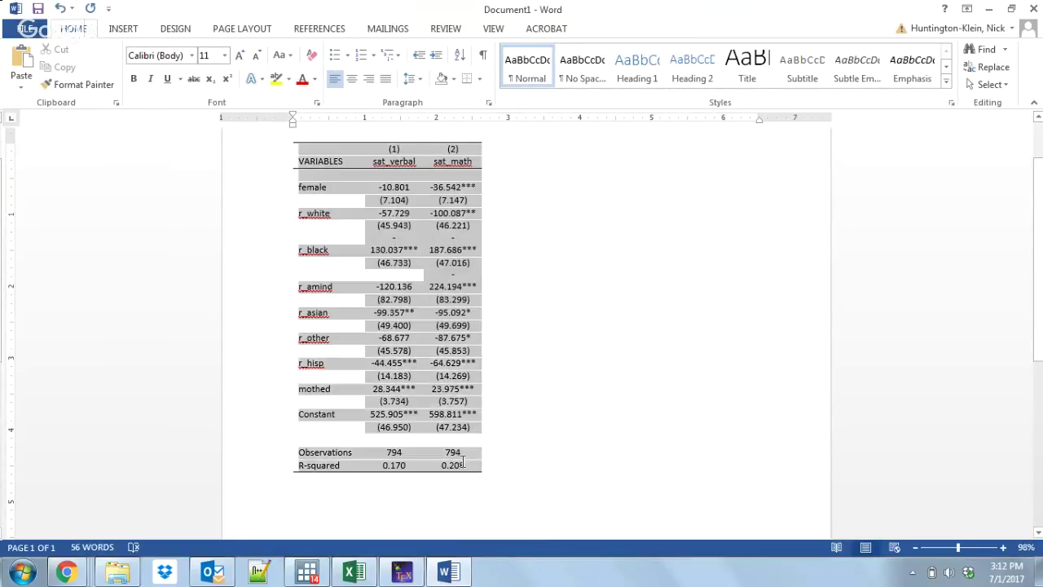
pyautogui.click(609, 29)
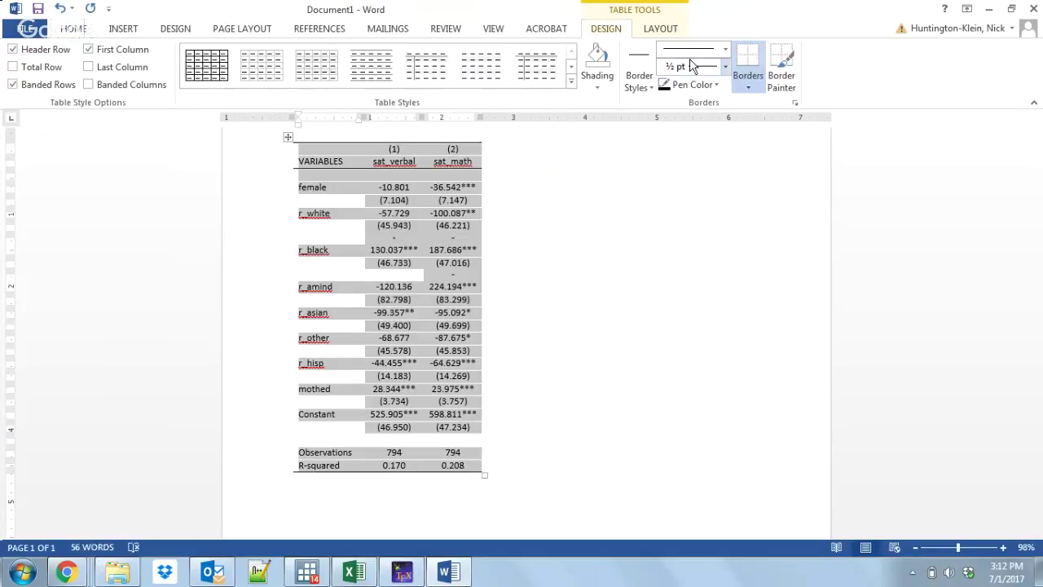
pyautogui.click(746, 90)
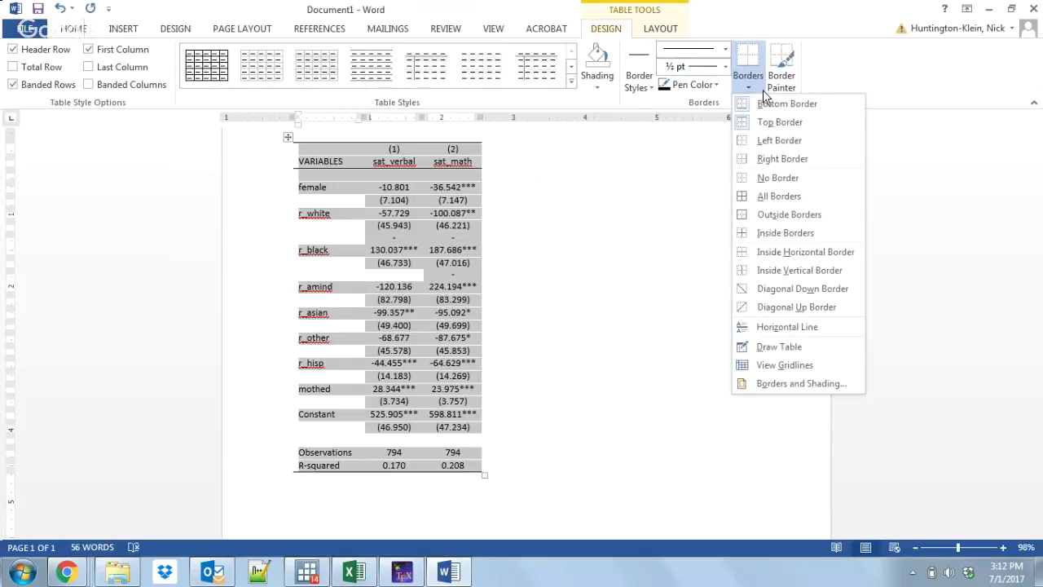
pyautogui.click(774, 177)
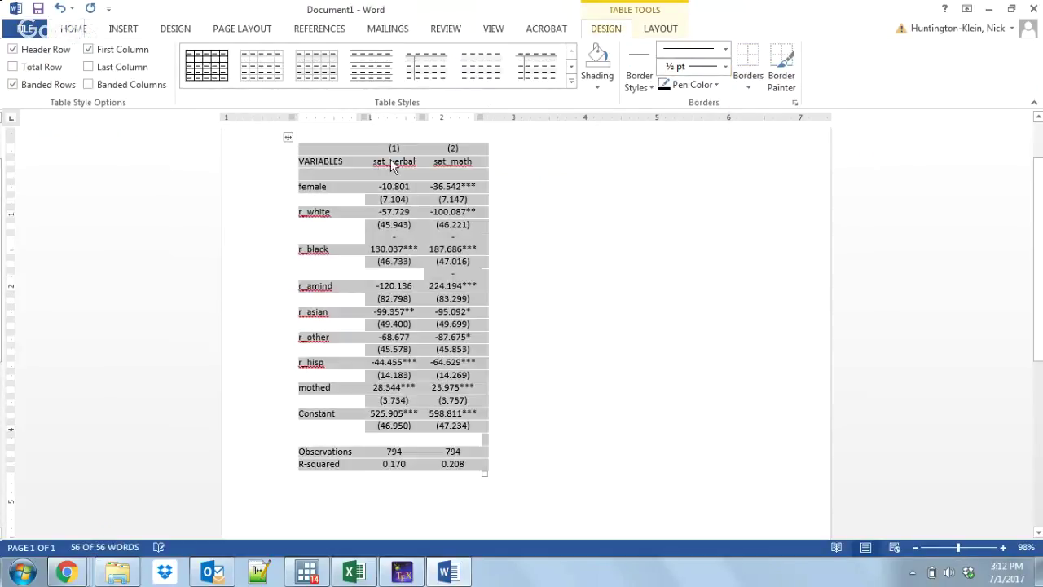
# - Insert a new row above the table's column-number row and enter TITLE in its first cell
pyautogui.click(312, 152)
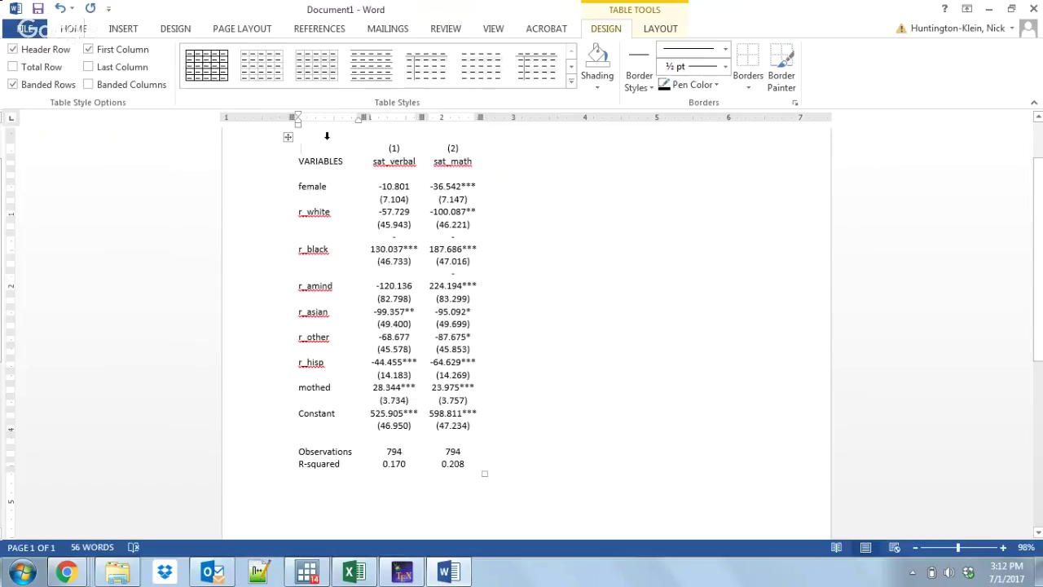
pyautogui.moveTo(266, 155); pyautogui.dragTo(454, 167)
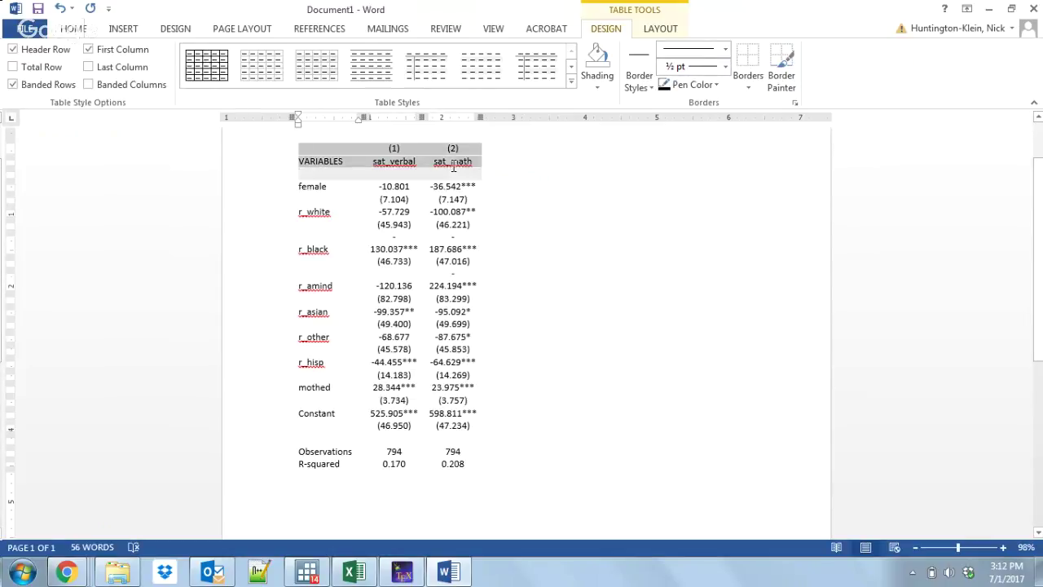
pyautogui.click(317, 154)
pyautogui.click(647, 29)
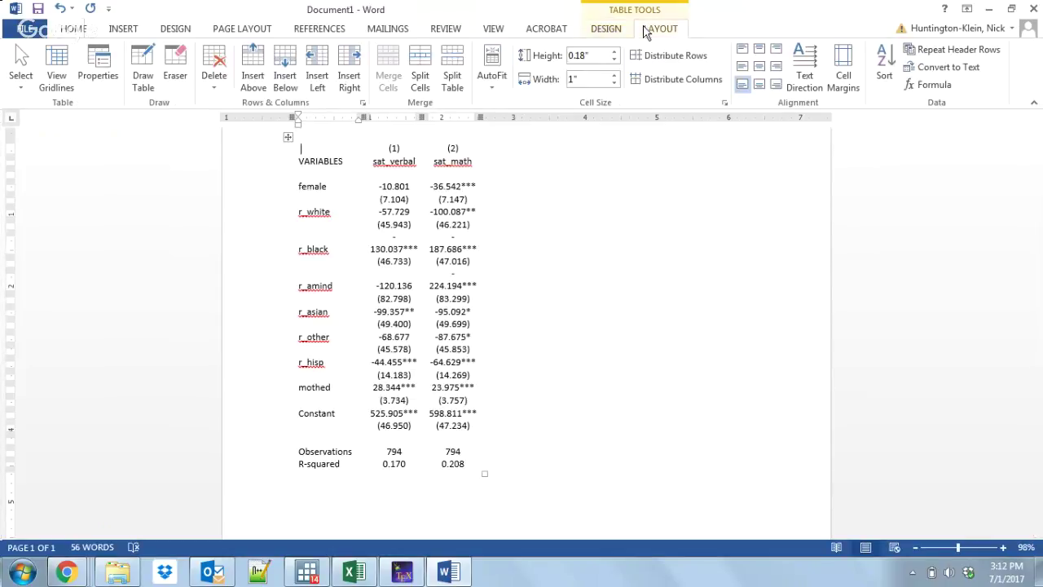
pyautogui.click(252, 75)
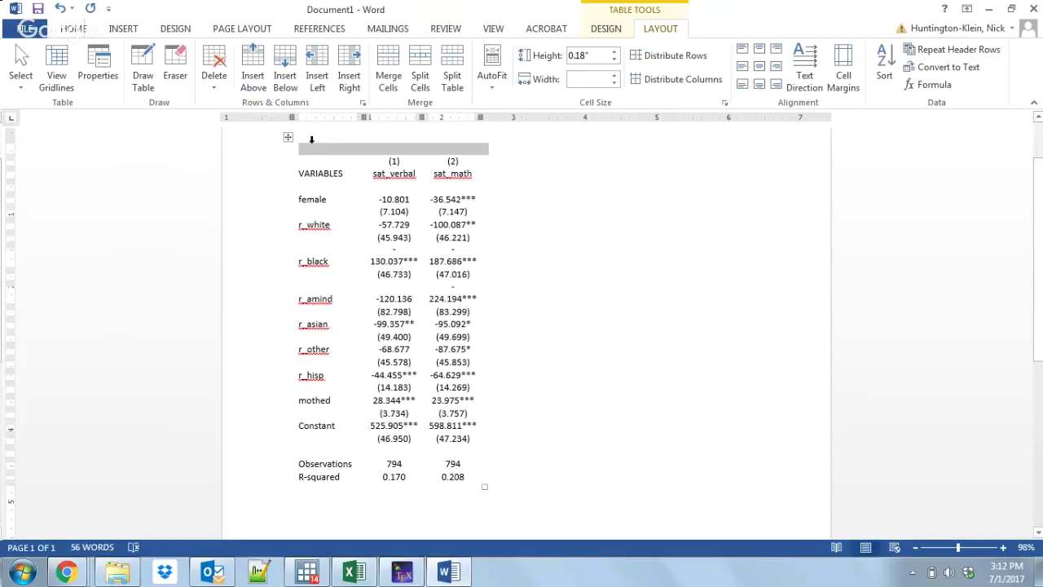
pyautogui.click(312, 140)
pyautogui.click(317, 149)
pyautogui.write('TITLE')
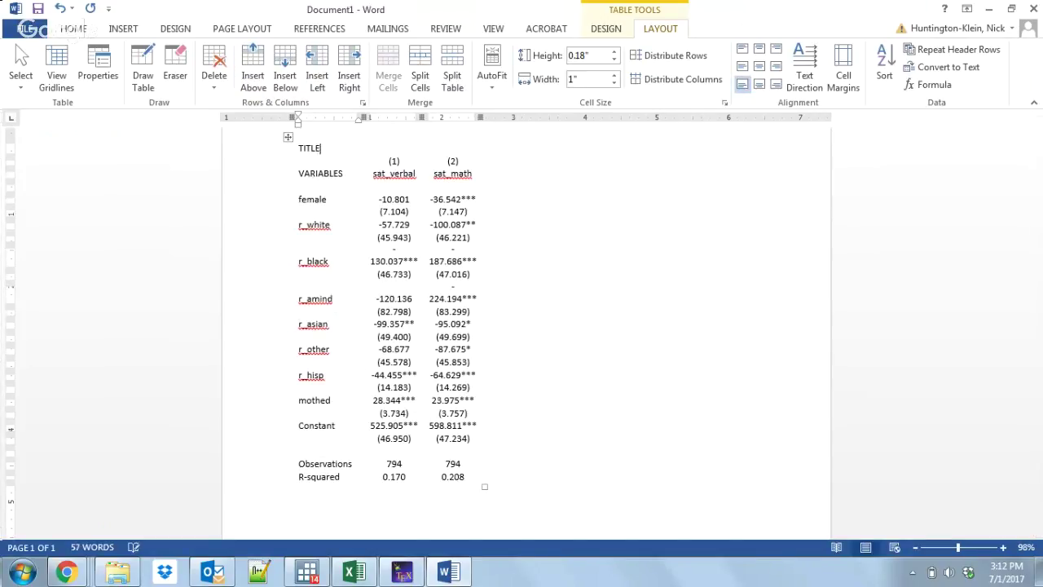
# - Add a double-line top border to the column-number row with (1) and (2), directly under the title row
pyautogui.click(314, 154)
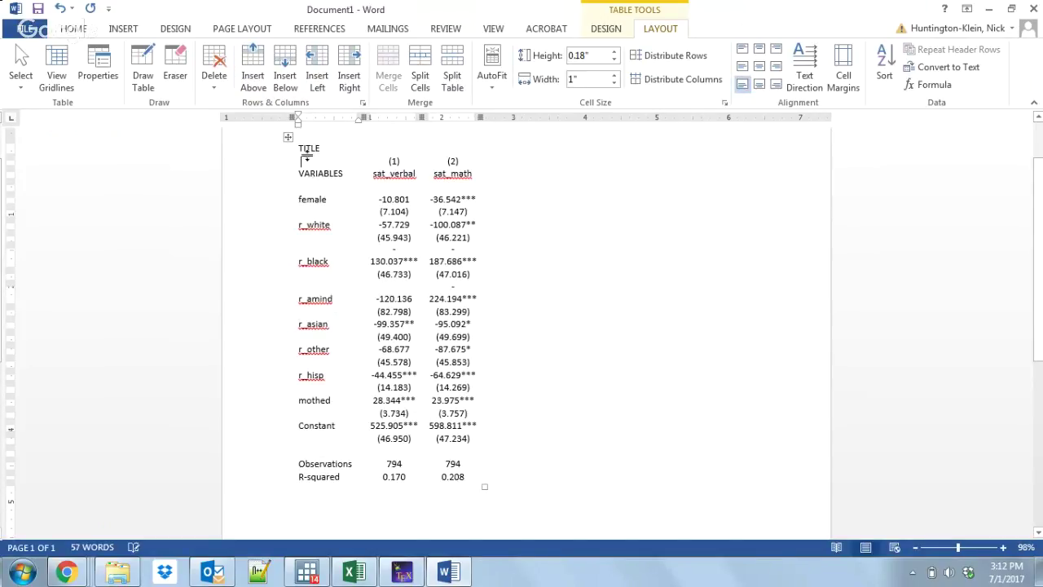
pyautogui.moveTo(301, 160); pyautogui.dragTo(481, 162)
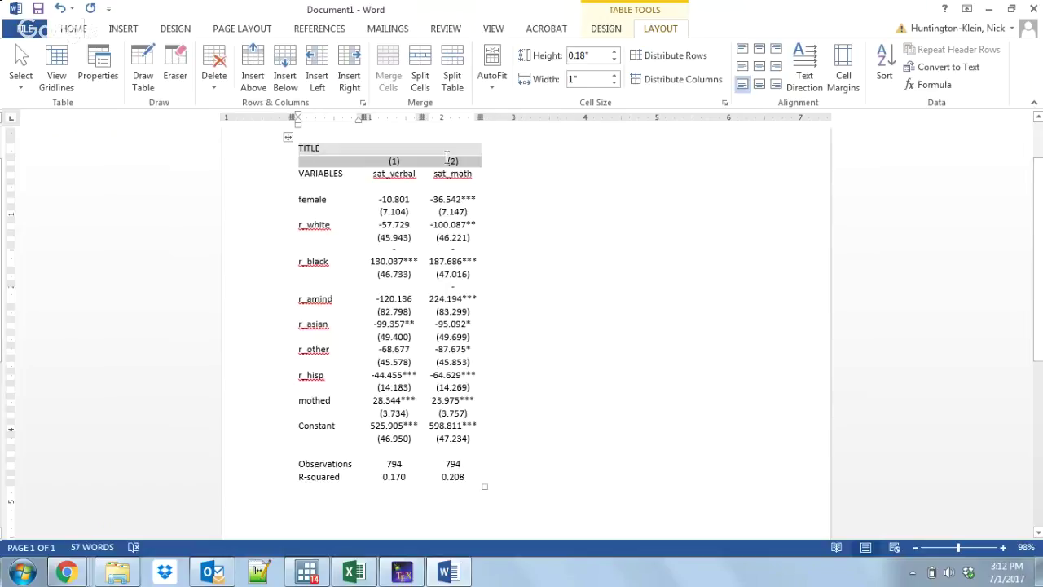
pyautogui.click(623, 31)
pyautogui.click(724, 50)
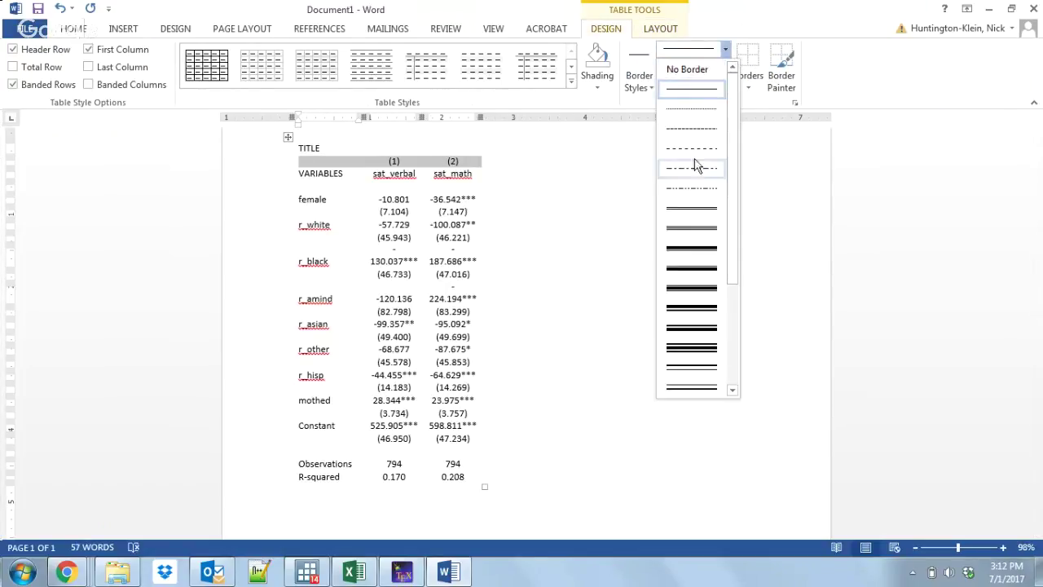
pyautogui.click(691, 205)
pyautogui.click(748, 87)
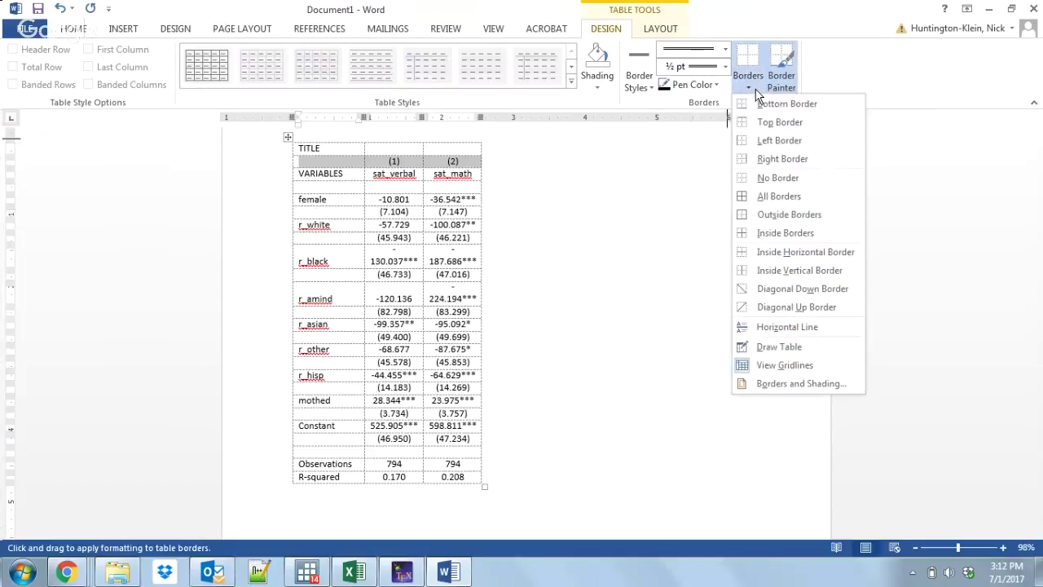
pyautogui.click(761, 105)
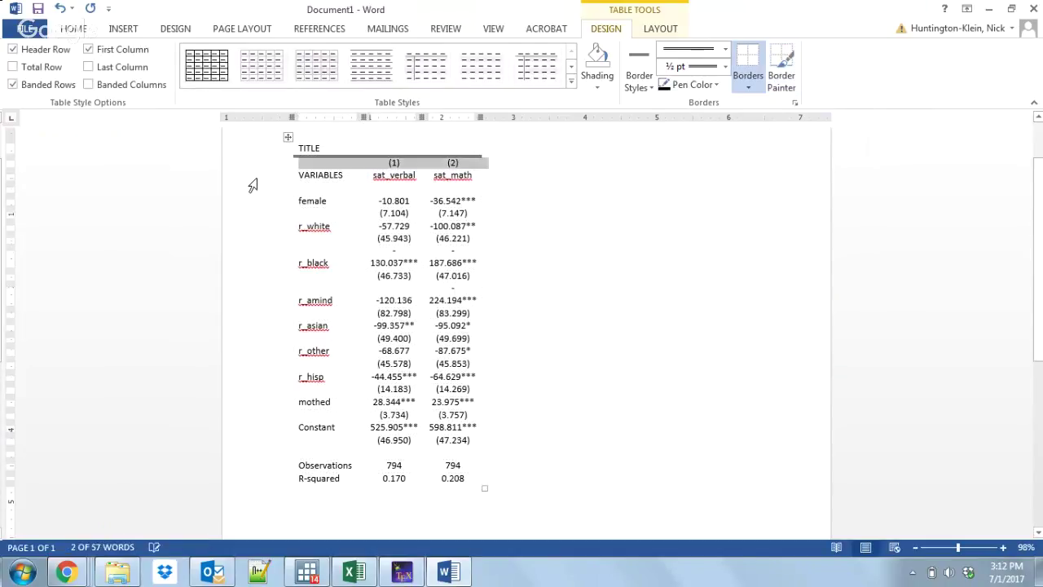
# - Insert a new row below the R-squared row and enter Footnote in its first cell
pyautogui.moveTo(309, 478); pyautogui.dragTo(440, 481)
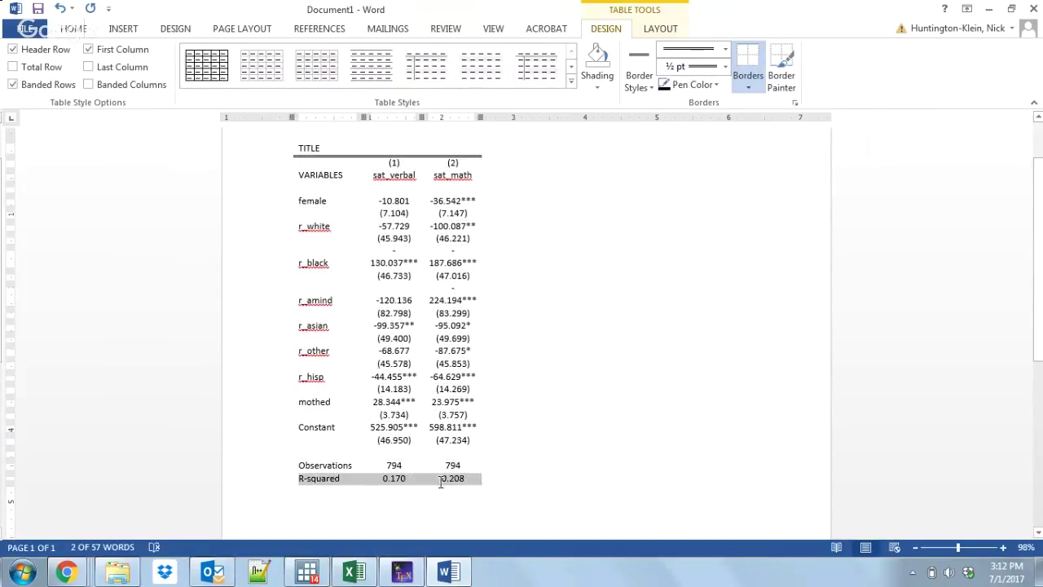
pyautogui.click(388, 482)
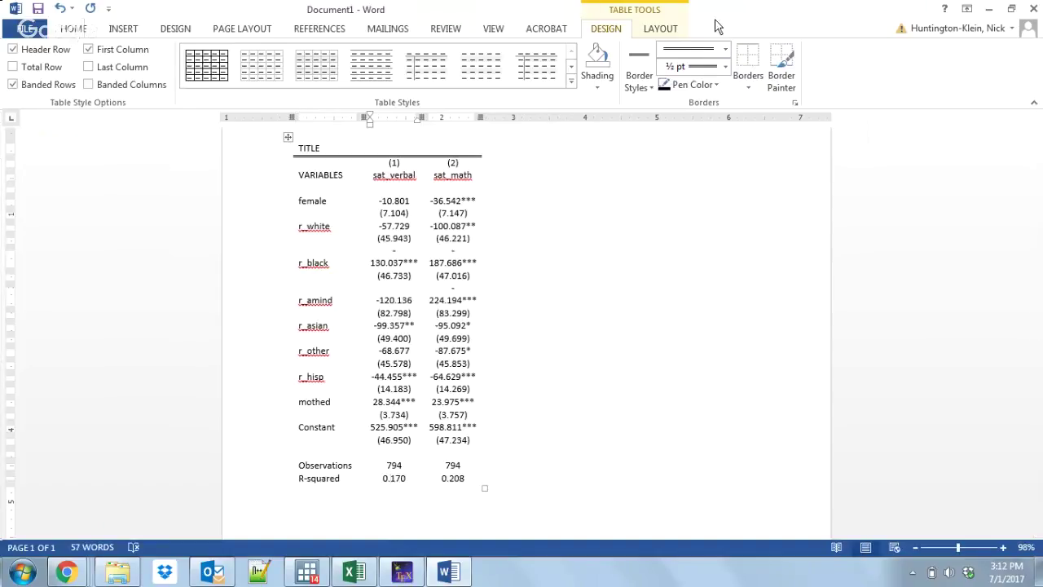
pyautogui.click(675, 31)
pyautogui.click(282, 67)
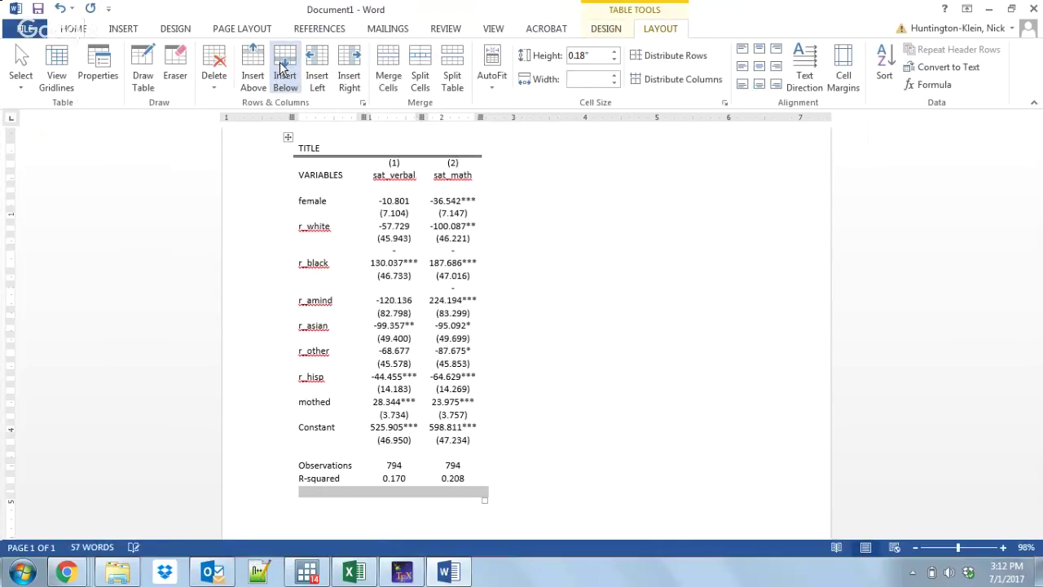
pyautogui.click(313, 492)
pyautogui.write('Footnote')
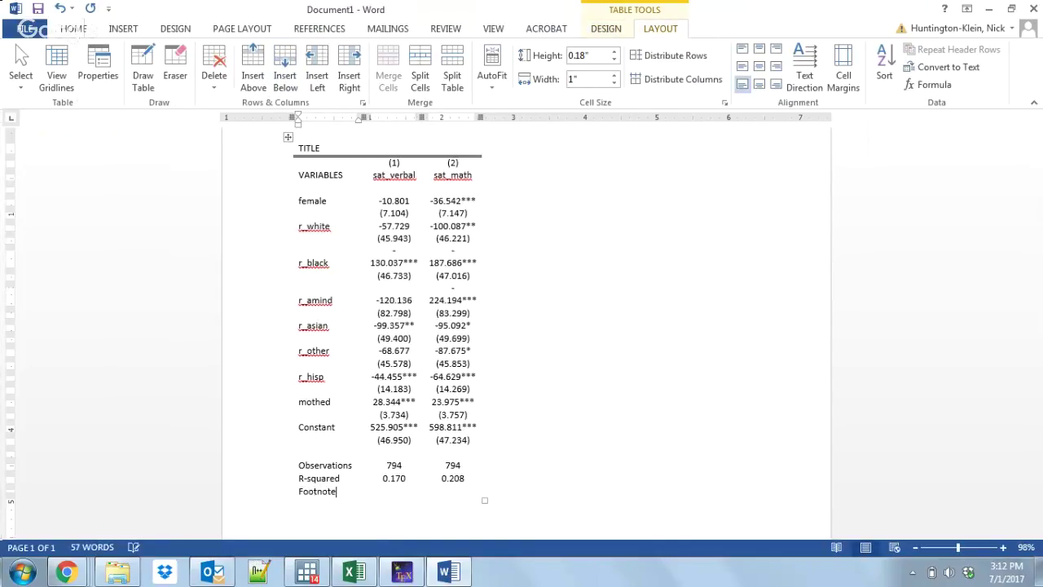
# - Add a double-line bottom border to the R-squared row, above the footnote
pyautogui.moveTo(313, 482); pyautogui.dragTo(486, 482)
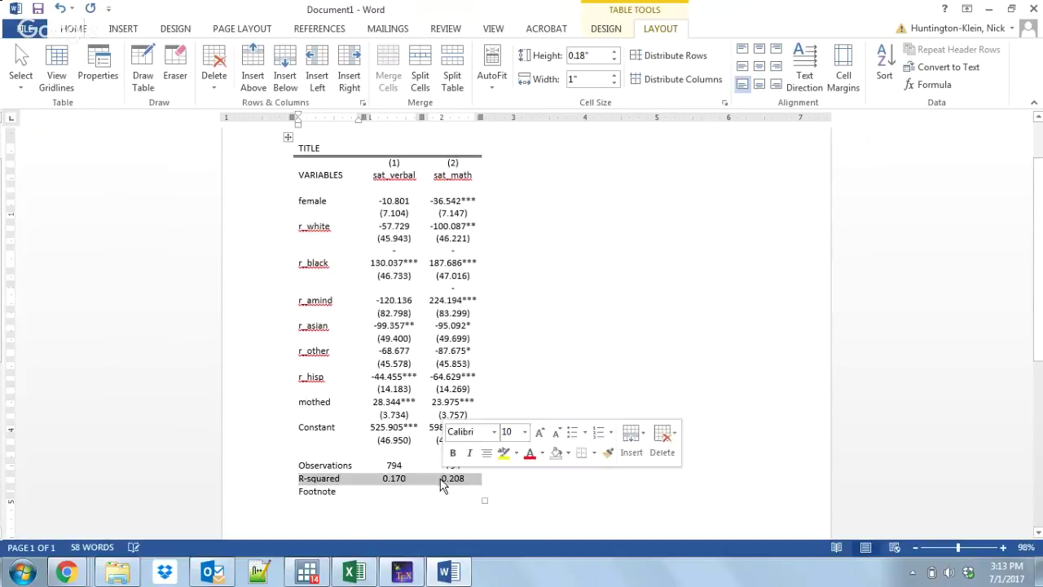
pyautogui.click(608, 31)
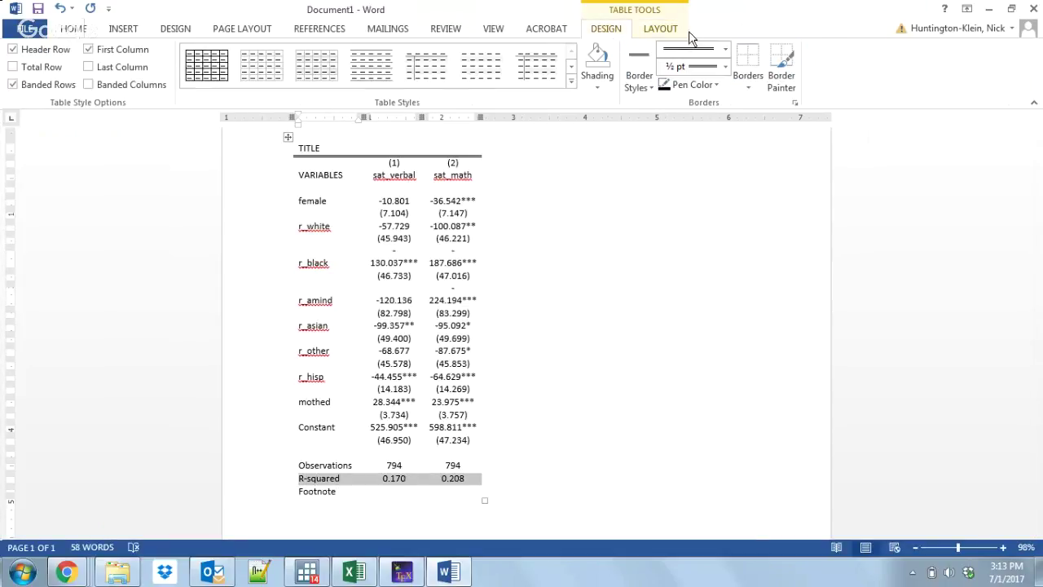
pyautogui.click(748, 88)
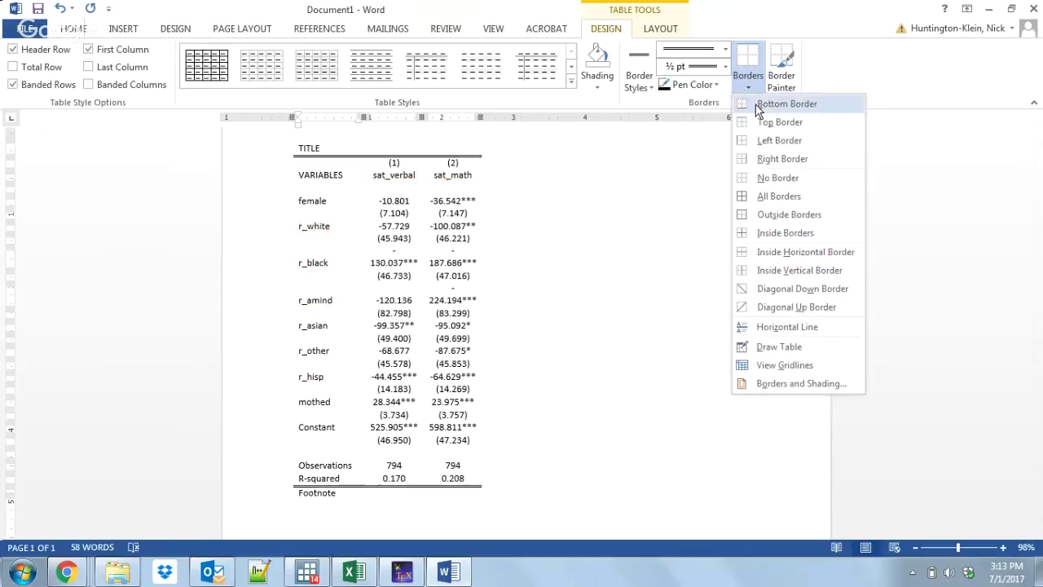
pyautogui.click(766, 104)
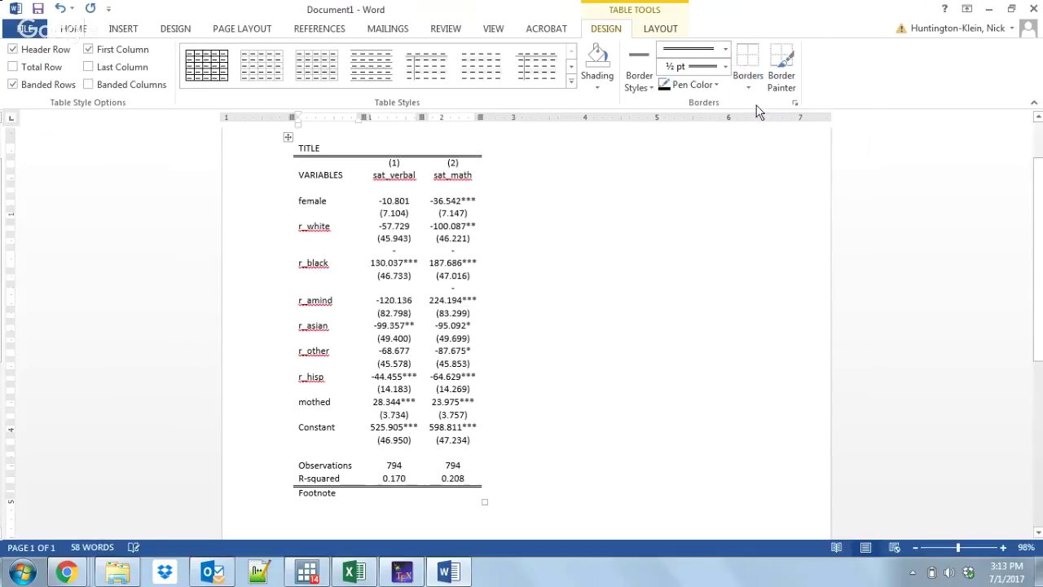
# - Add a single-line ½ pt bottom border to the VARIABLES header row
pyautogui.click(303, 176)
pyautogui.moveTo(315, 180); pyautogui.dragTo(469, 177)
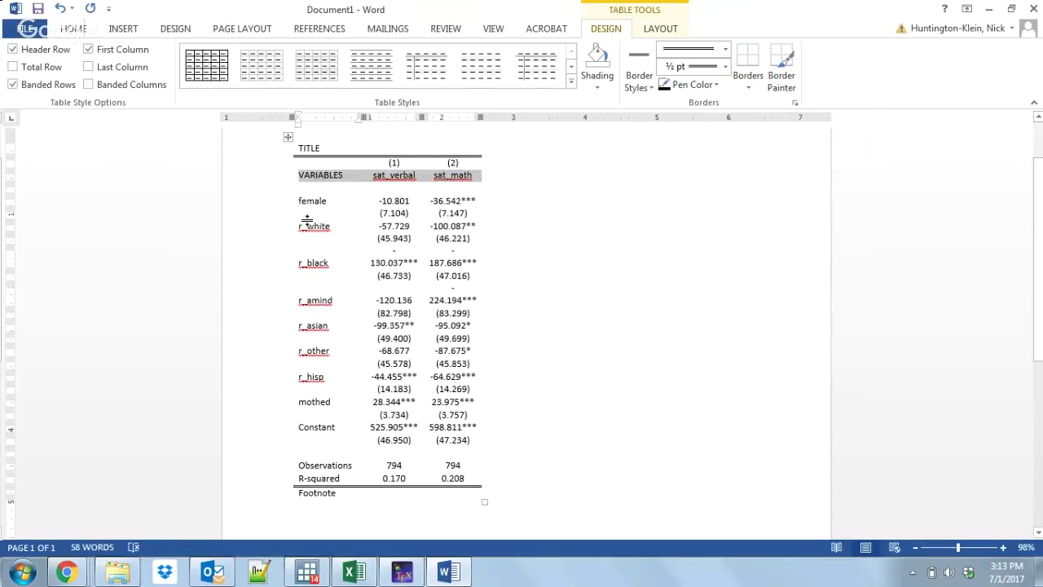
pyautogui.click(724, 49)
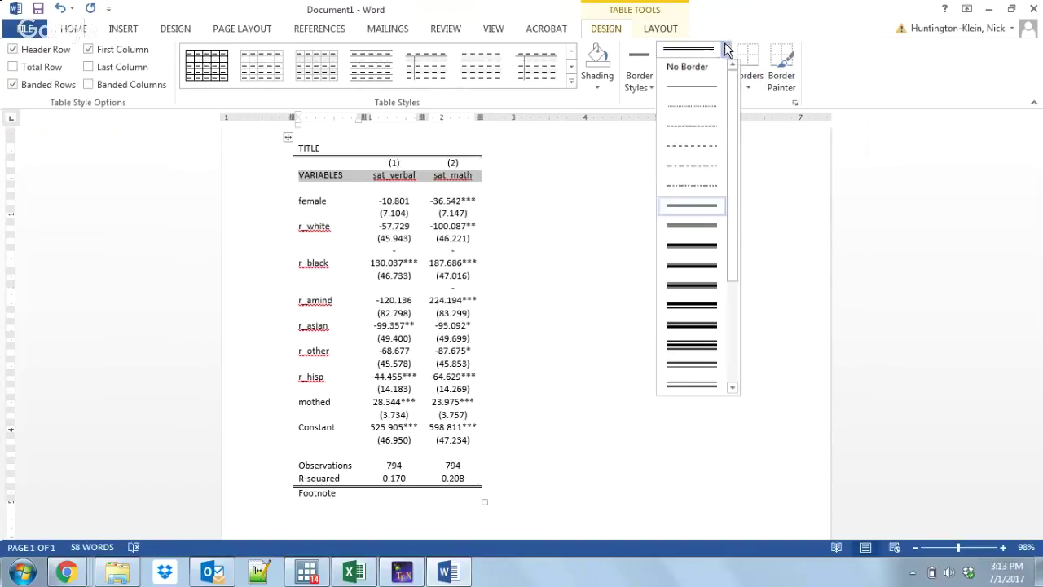
pyautogui.click(694, 93)
pyautogui.click(743, 64)
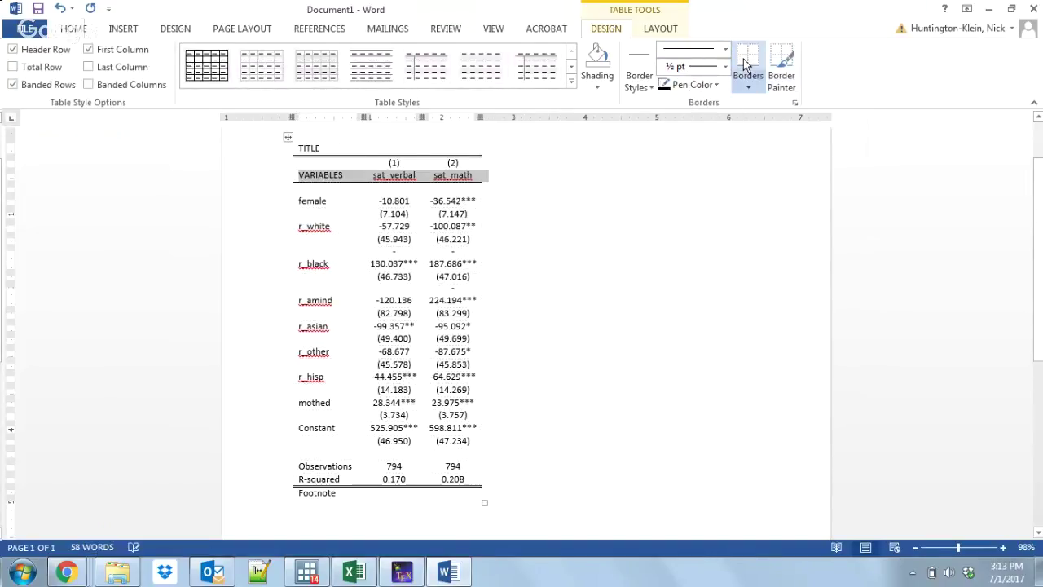
# - Capitalize the first row label under the header so it reads Female
pyautogui.click(314, 201)
pyautogui.write('F')
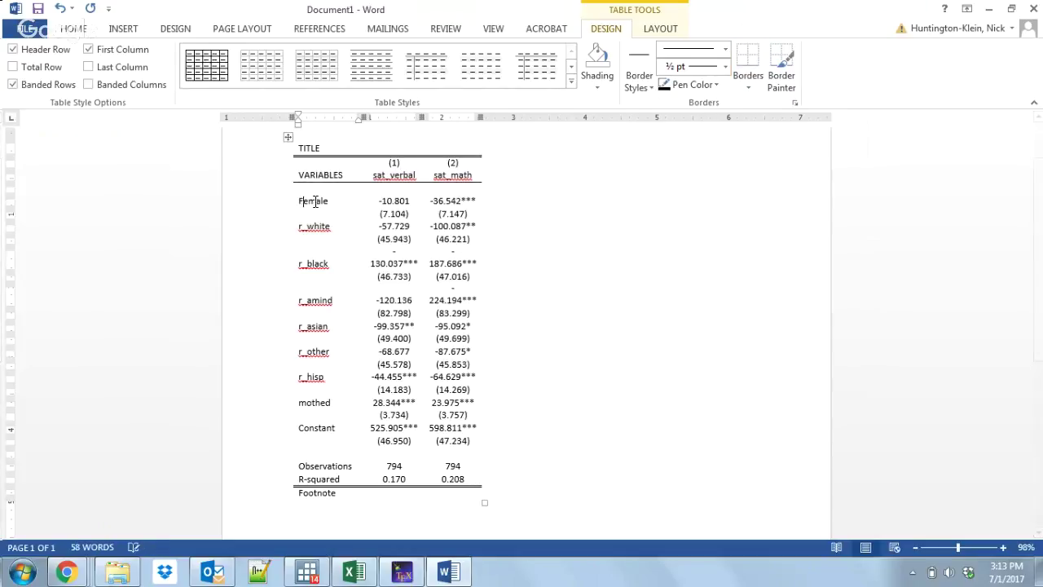
# - Rename the r_white row label to White and the sat_verbal column heading to SAT Verbal
pyautogui.moveTo(300, 227); pyautogui.dragTo(315, 228)
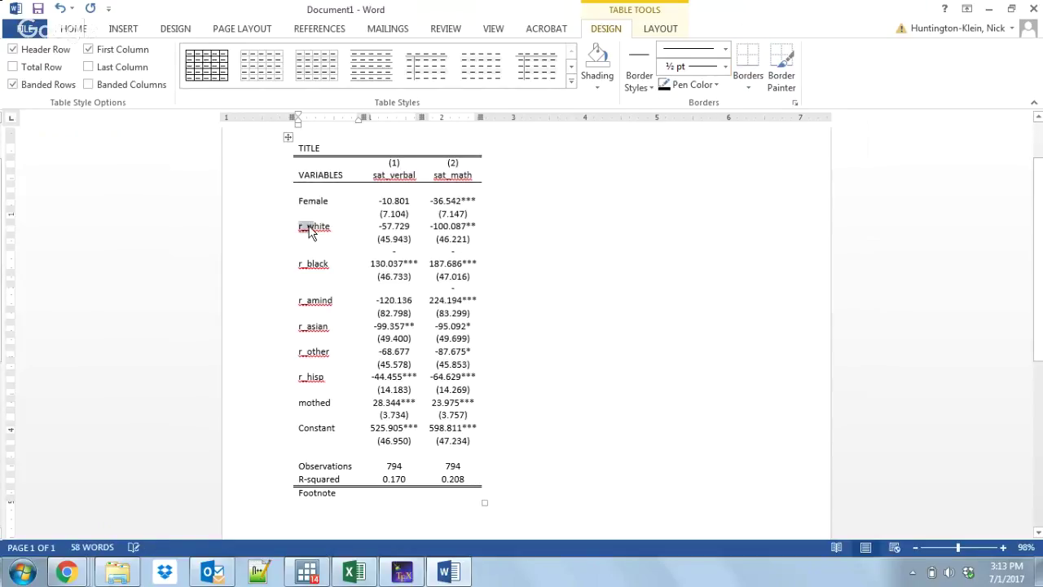
pyautogui.write('W')
pyautogui.moveTo(372, 173); pyautogui.dragTo(416, 173)
pyautogui.write('SAT Verbale')
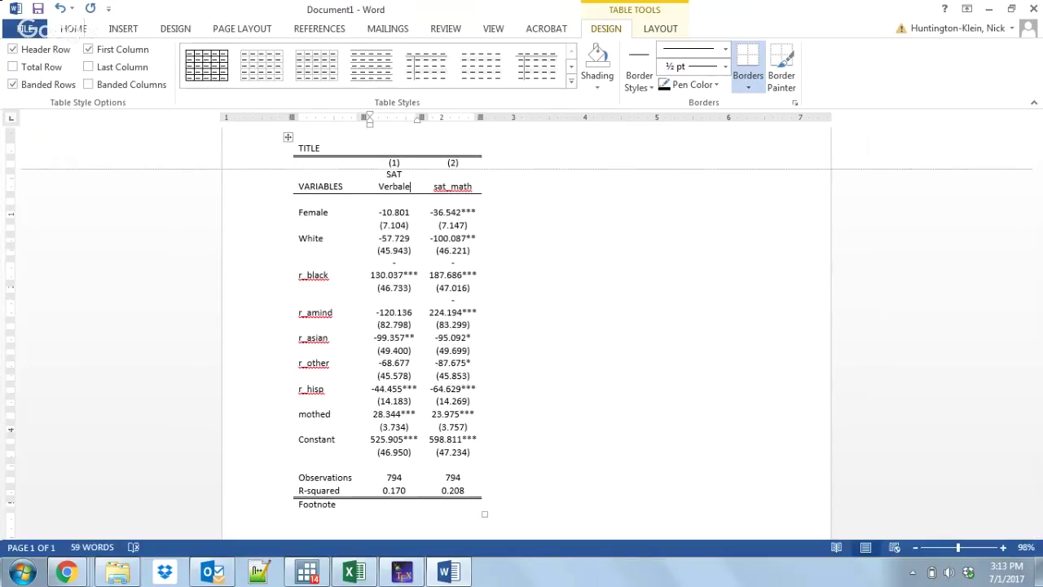
pyautogui.press('BackSpace')
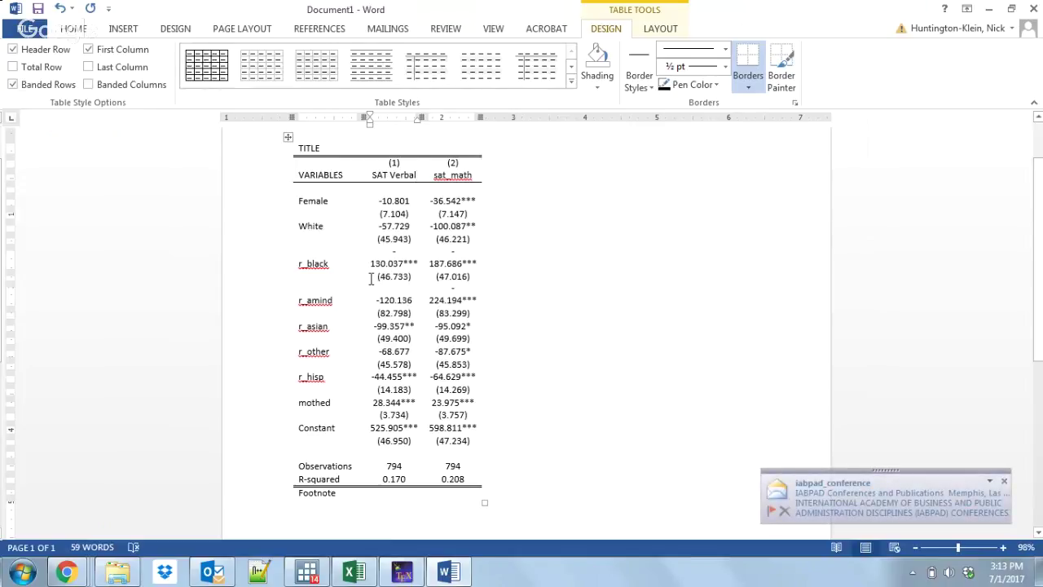
# - Merge the cells of the TITLE row into one cell and align its text to the bottom left
pyautogui.moveTo(324, 149); pyautogui.dragTo(484, 145)
pyautogui.click(661, 28)
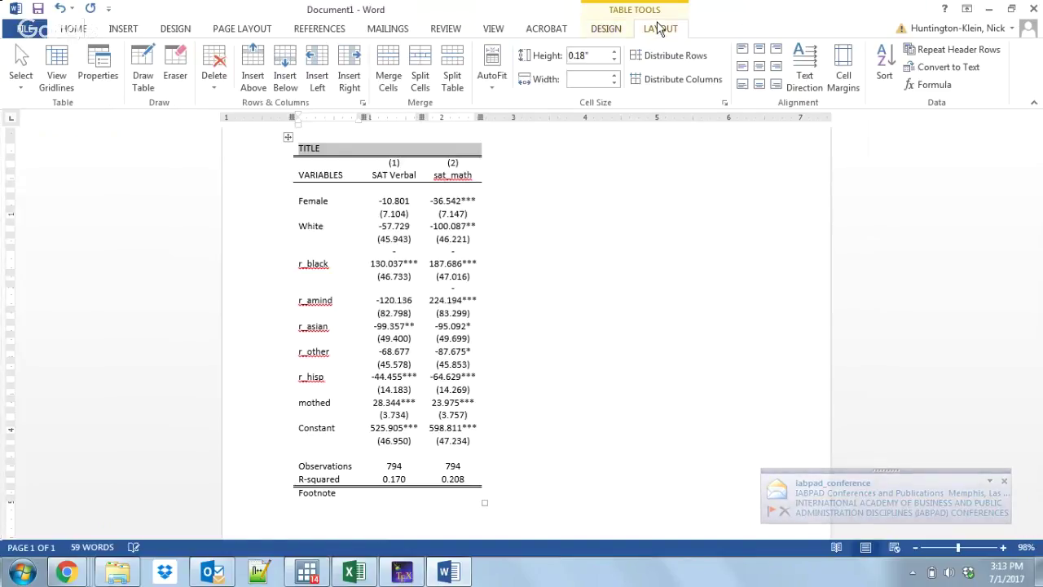
pyautogui.click(388, 72)
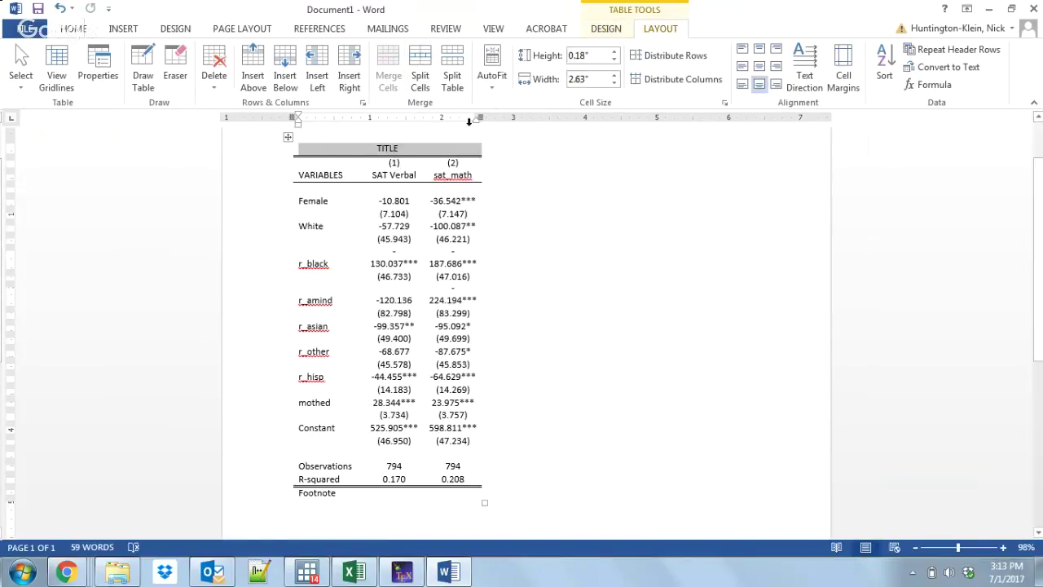
pyautogui.click(741, 84)
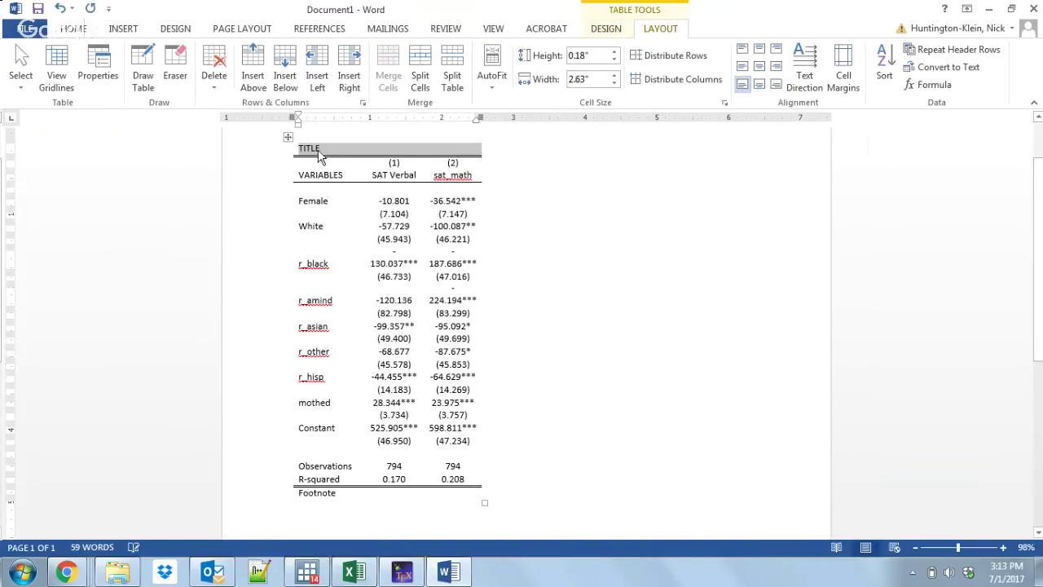
# - Replace the TITLE placeholder with the text Table 2: Some Regressions
pyautogui.click(321, 150)
pyautogui.press('BackSpace')
pyautogui.press('BackSpace')
pyautogui.press('BackSpace')
pyautogui.press('BackSpace')
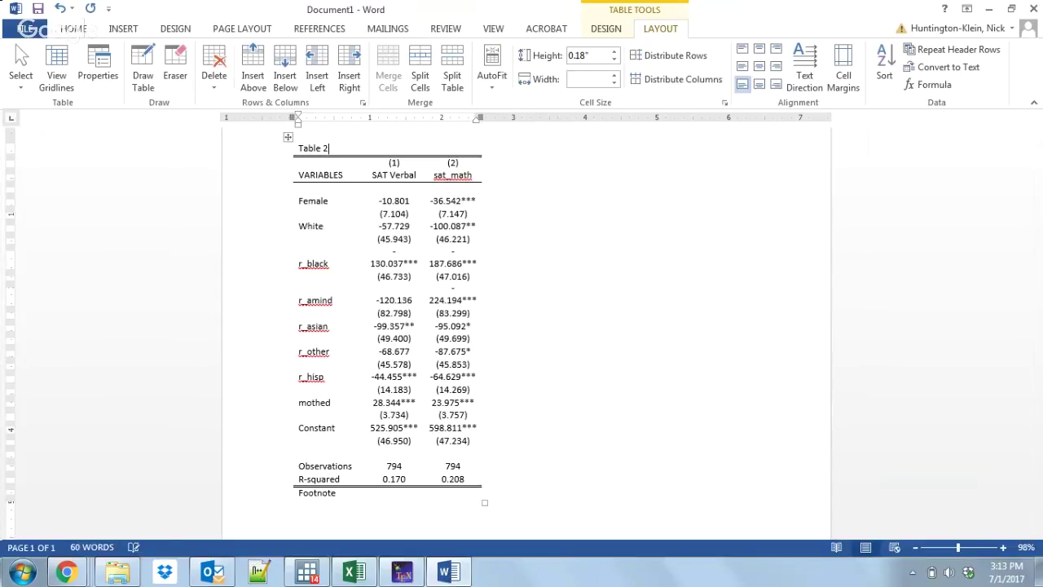
pyautogui.write('able 2: Some regress')
pyautogui.press('BackSpace')
pyautogui.press('BackSpace')
pyautogui.write('egressions')
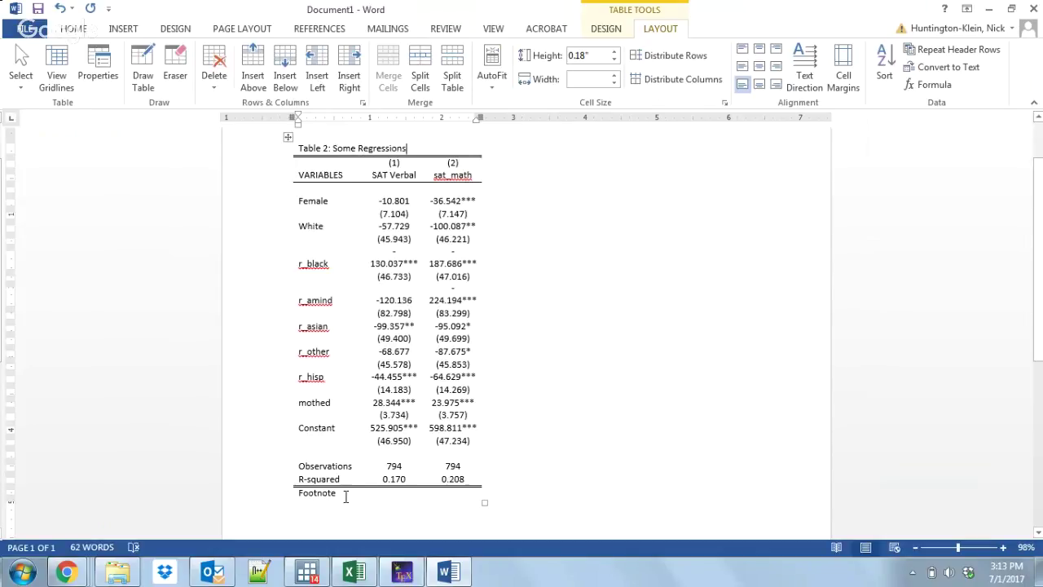
# - Replace the Footnote placeholder with "Source. */**/*** indicate statistical significance at the 10%/5%/1% level."
pyautogui.moveTo(346, 497); pyautogui.dragTo(297, 493)
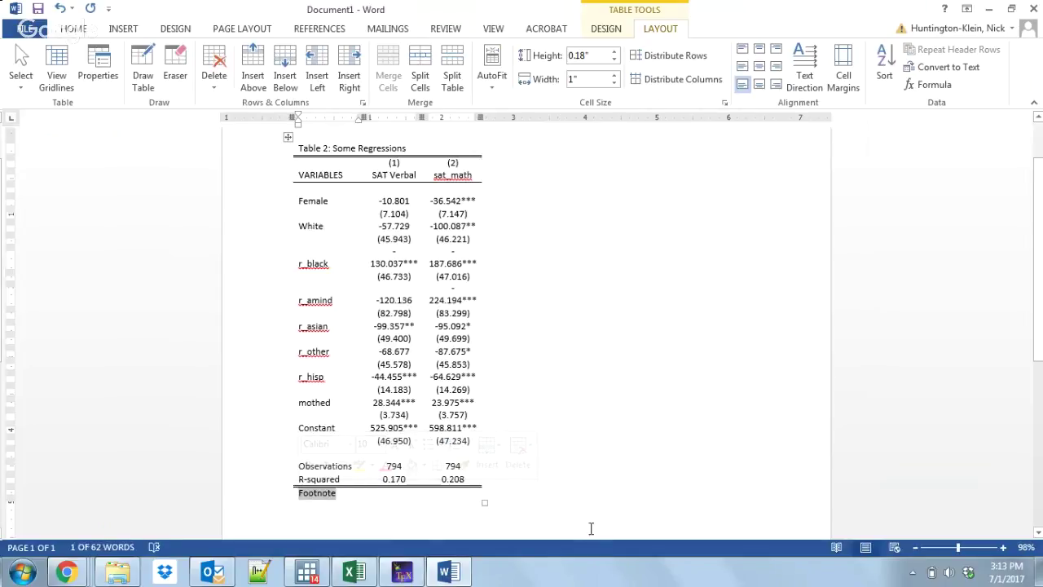
pyautogui.write('Source,')
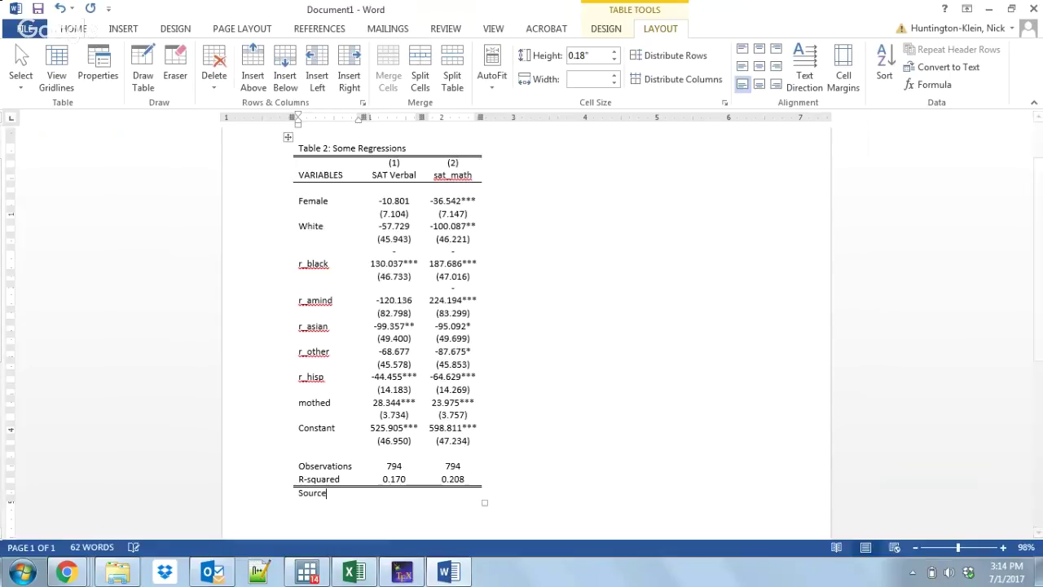
pyautogui.press('BackSpace')
pyautogui.press('BackSpace')
pyautogui.write('. *')
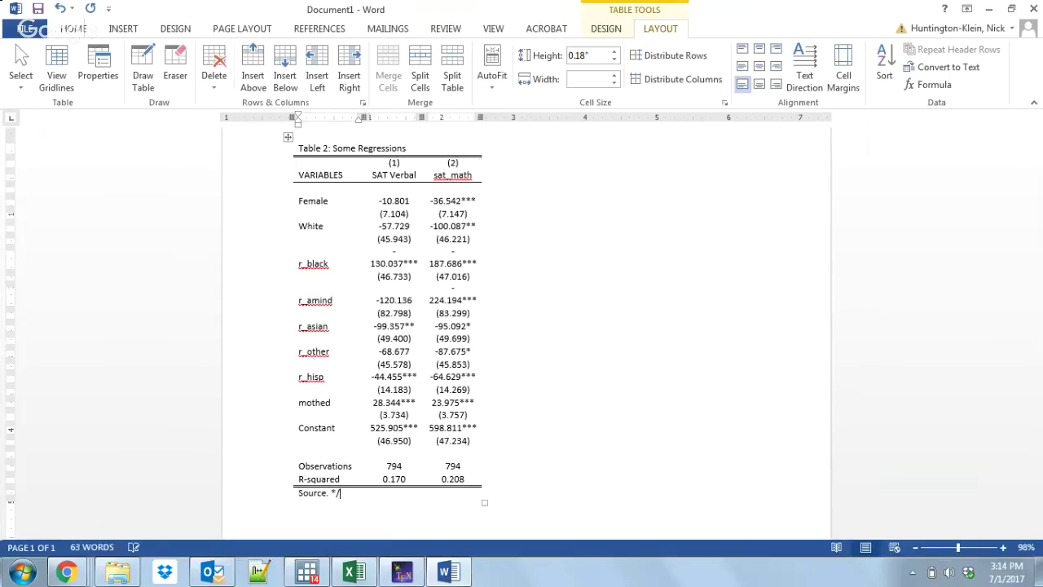
pyautogui.write('/**/***')
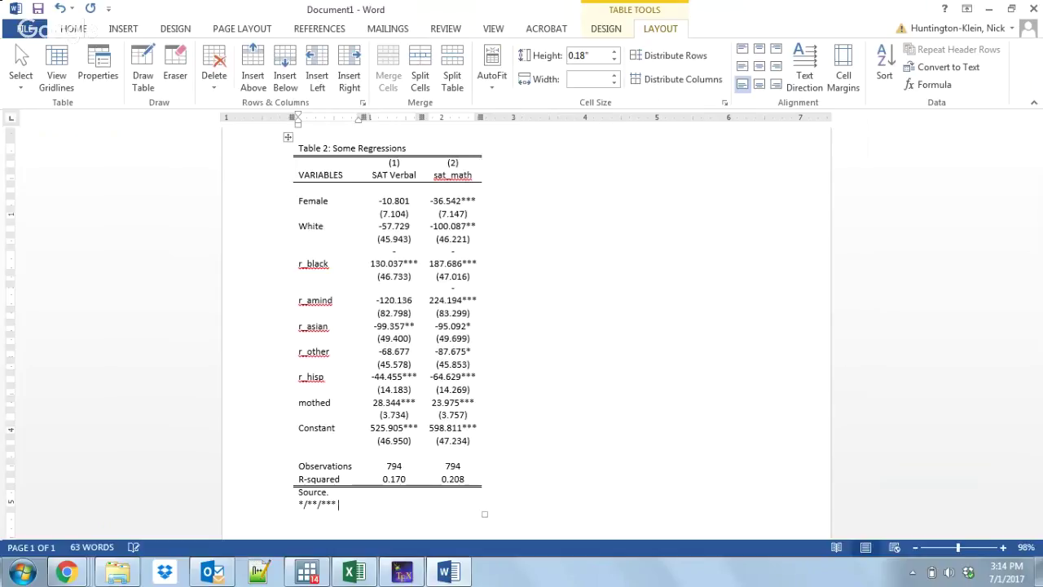
pyautogui.write(' indicate statistical sing')
pyautogui.press('BackSpace')
pyautogui.press('BackSpace')
pyautogui.write('gnif')
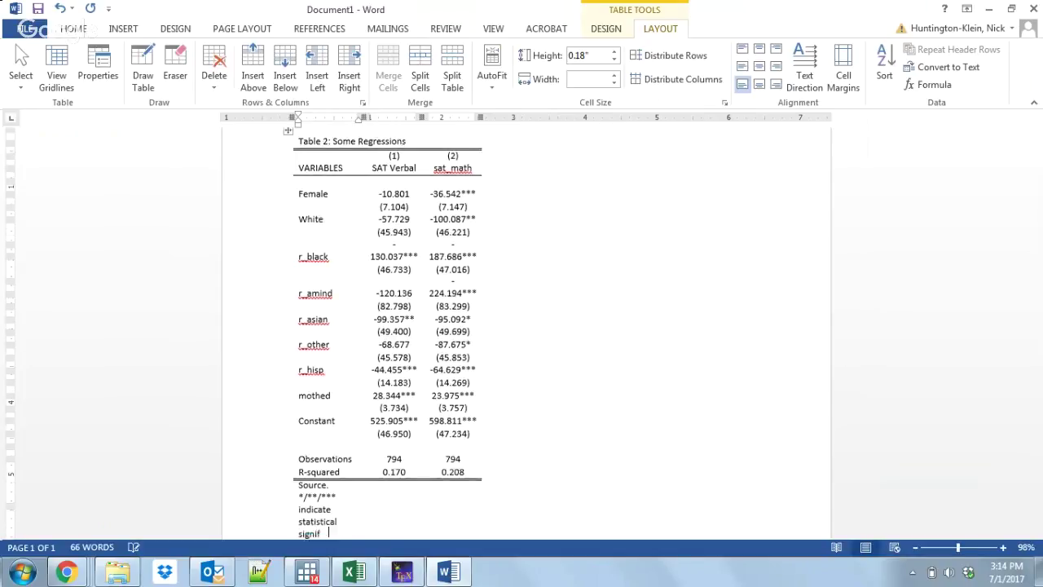
pyautogui.write('icance at the 10%')
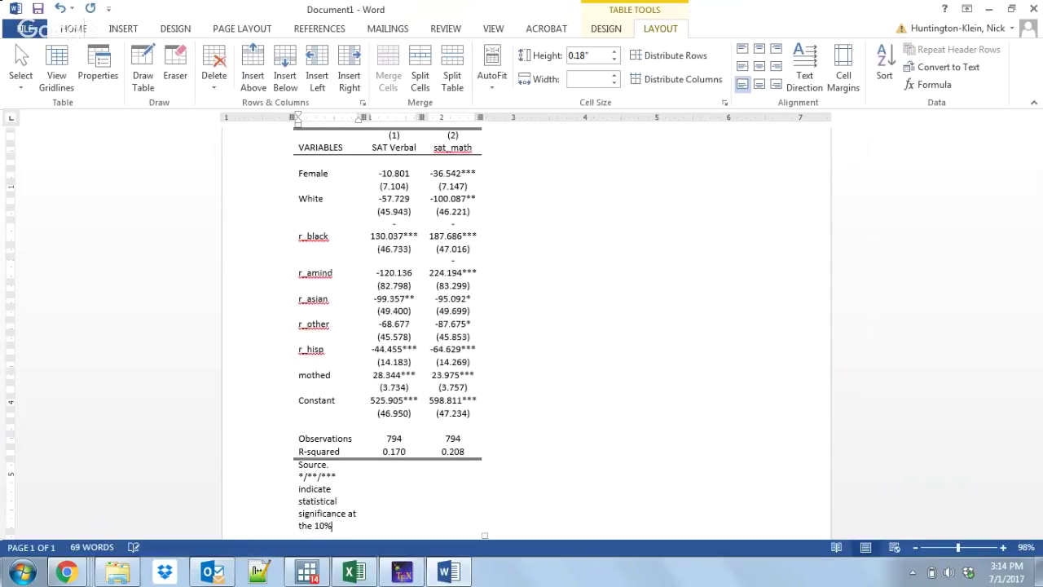
pyautogui.write('/5%/1%')
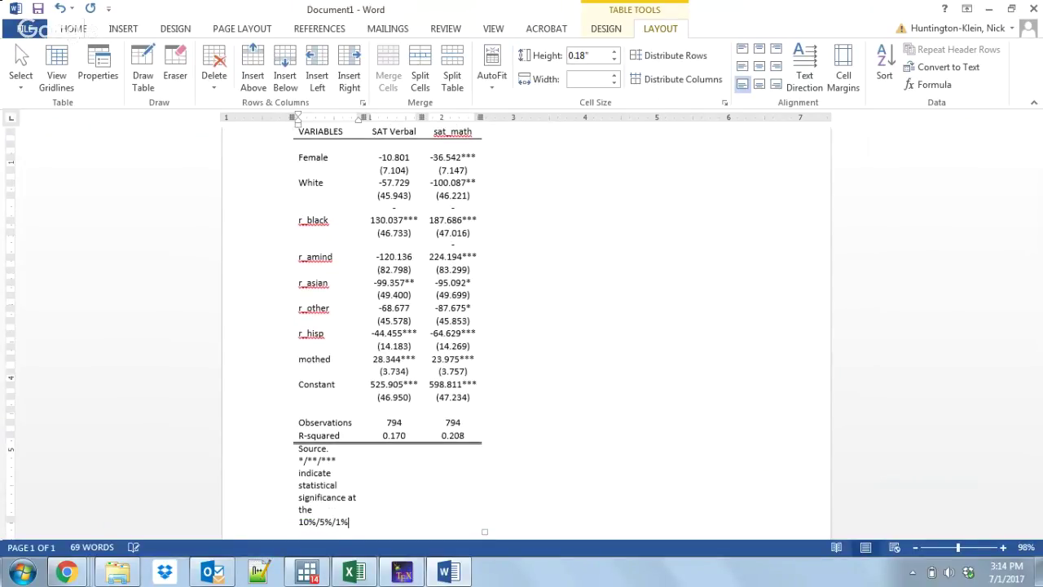
pyautogui.write(' level.')
# - Merge the cells of the footnote row into one cell and align its text to the bottom left
pyautogui.moveTo(329, 470); pyautogui.dragTo(445, 472)
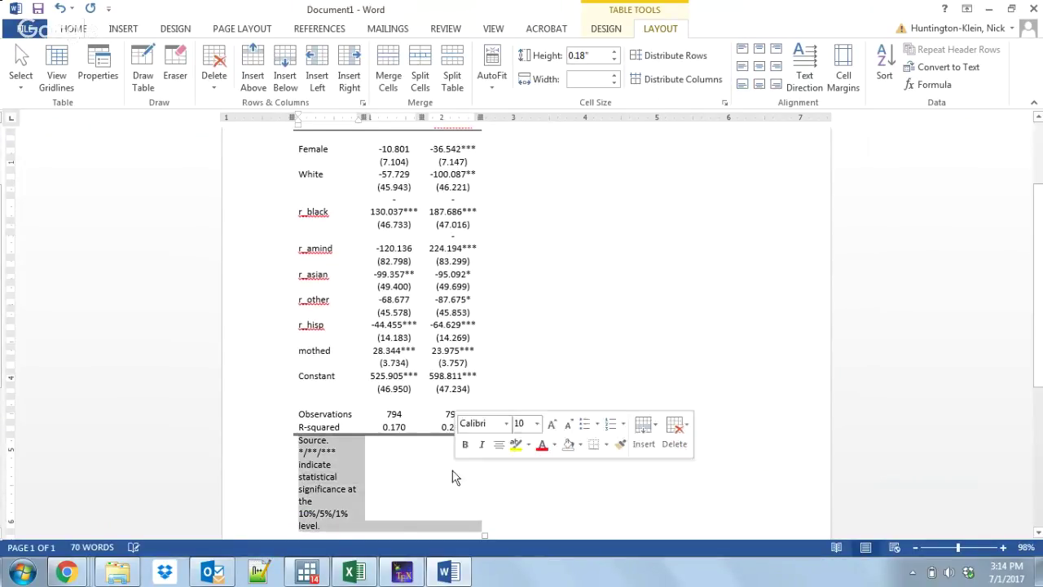
pyautogui.click(388, 69)
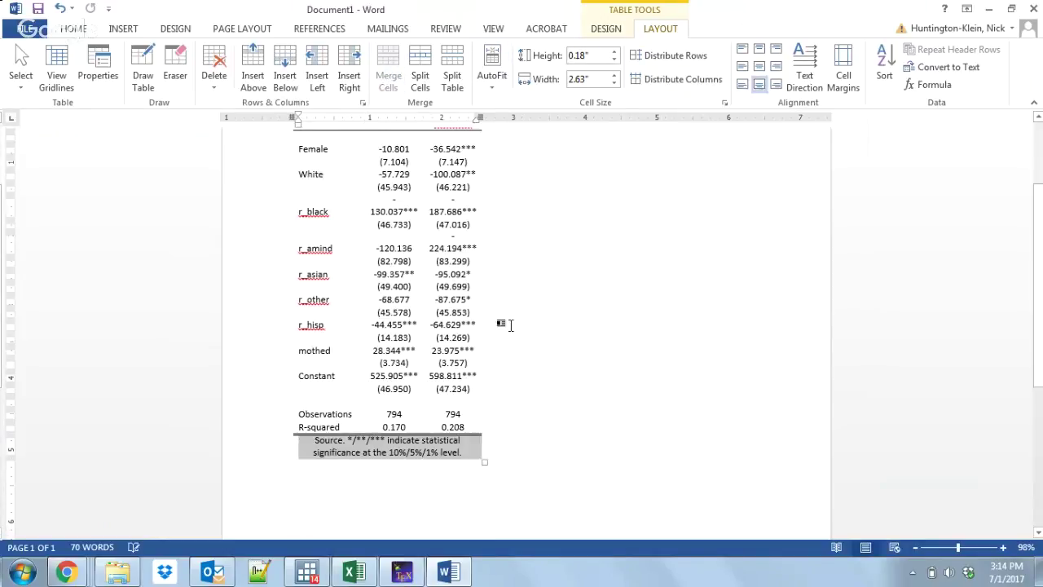
pyautogui.click(742, 84)
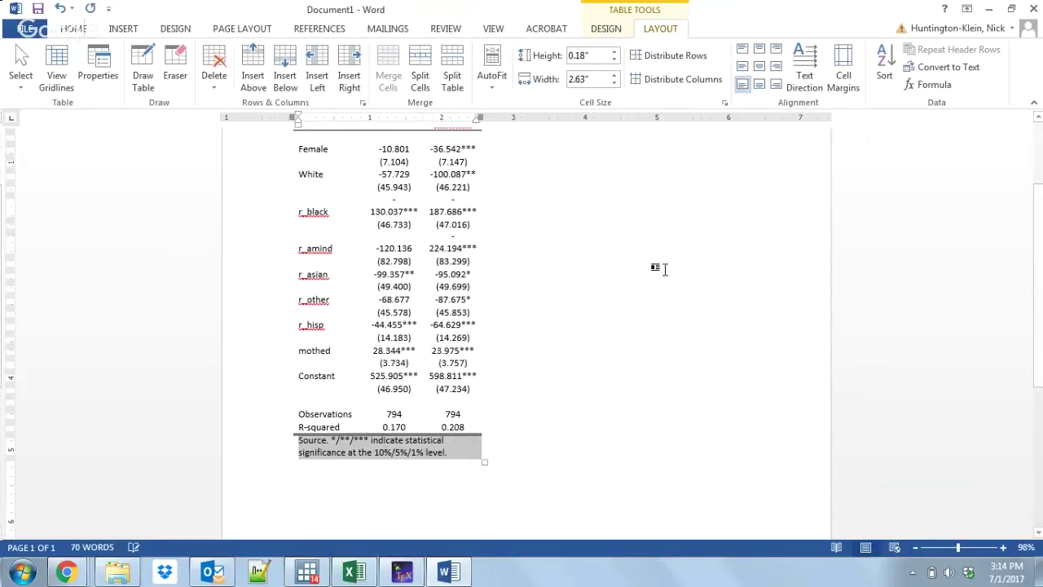
# - Widen the sat_math and SAT Verbal columns slightly so each coefficient and its minus sign fit on one line
pyautogui.click(390, 201)
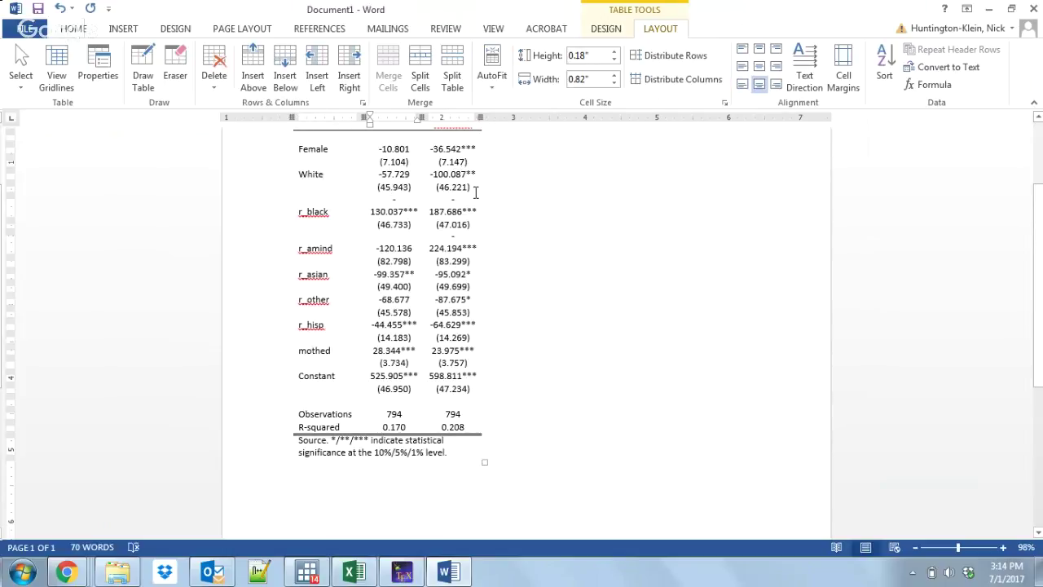
pyautogui.moveTo(477, 195); pyautogui.dragTo(495, 193)
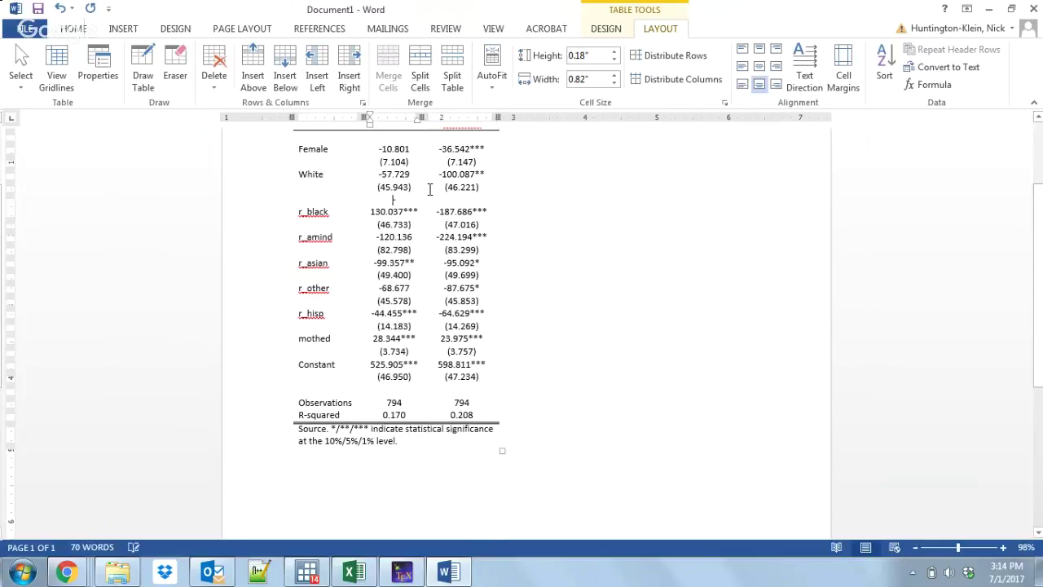
pyautogui.moveTo(421, 189); pyautogui.dragTo(426, 189)
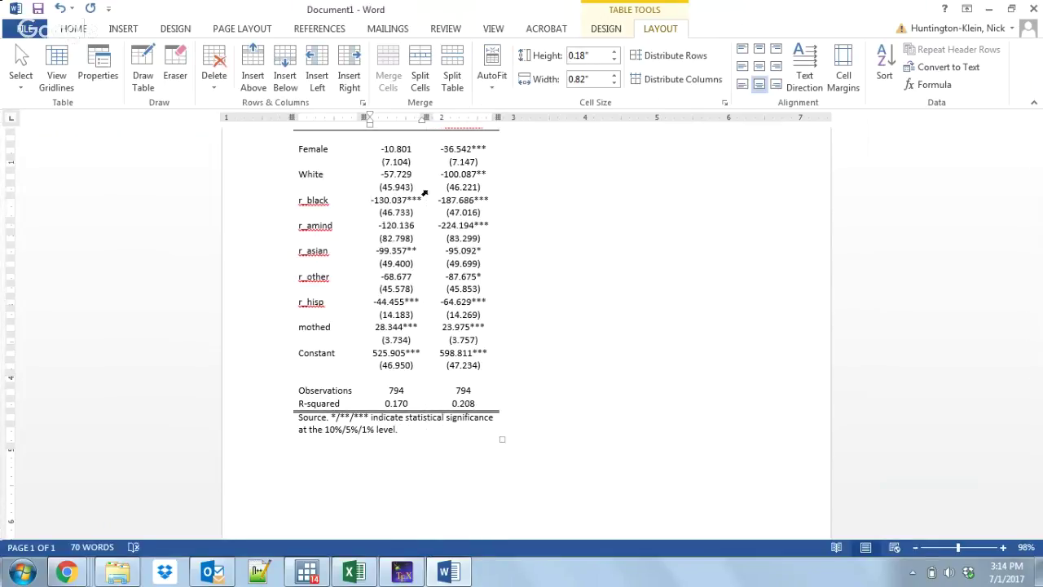
pyautogui.moveTo(1042, 359); pyautogui.dragTo(1042, 327)
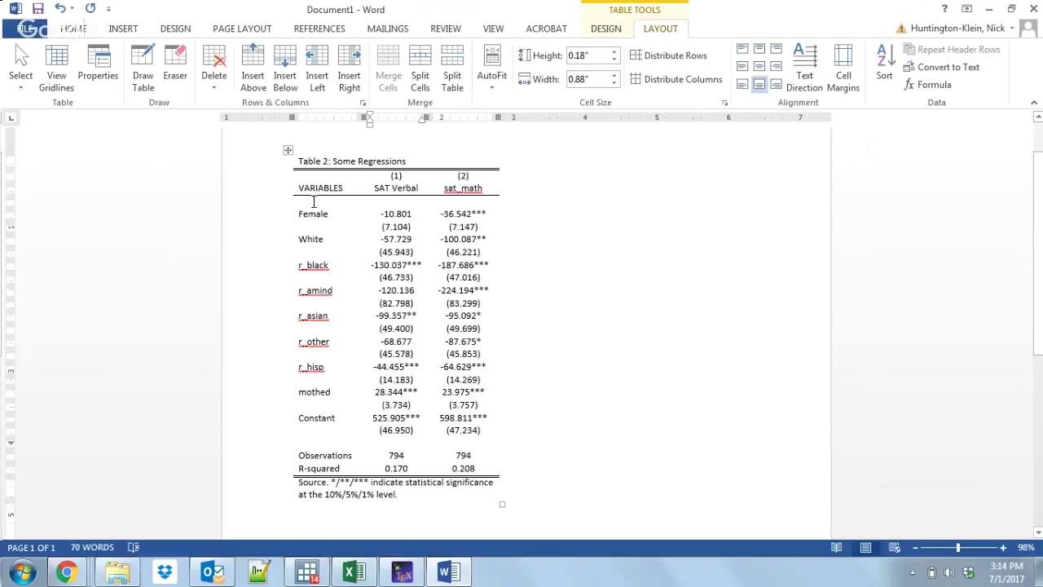
pyautogui.moveTo(314, 201); pyautogui.dragTo(496, 202)
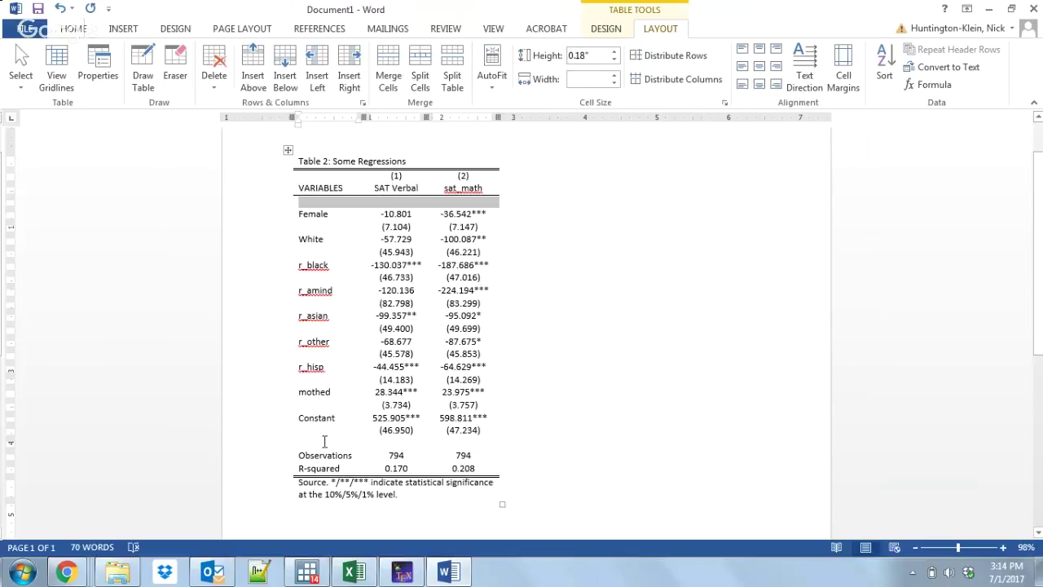
pyautogui.moveTo(329, 440)
pyautogui.mouseDown()
pyautogui.moveTo(438, 445)
pyautogui.moveTo(340, 453)
pyautogui.mouseUp()
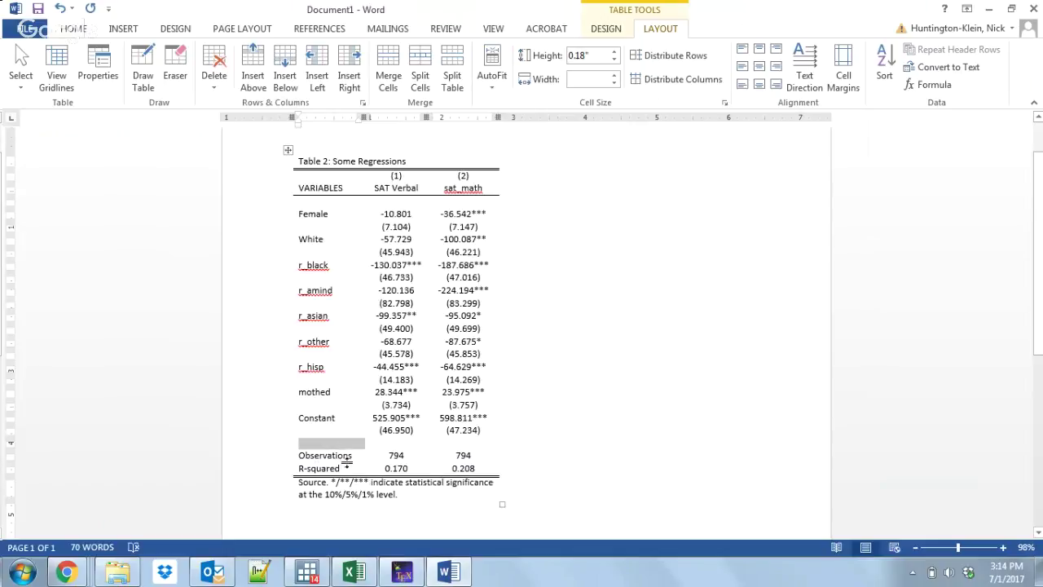
pyautogui.click(340, 455)
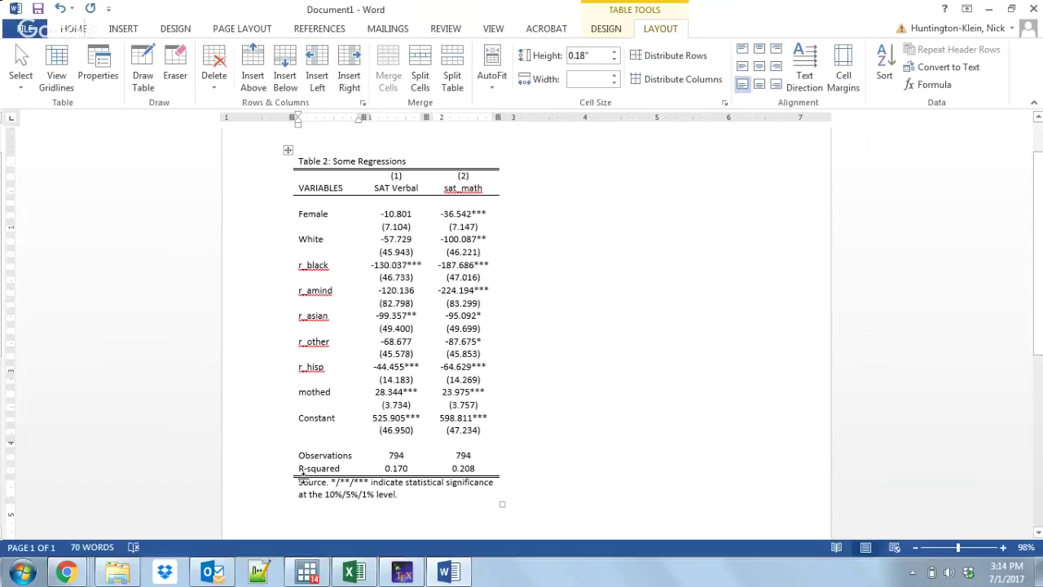
# - Switch to TeXstudio and examine the formatted regression tables in the PDF preview of Scorecard_Google.tex
pyautogui.click(401, 574)
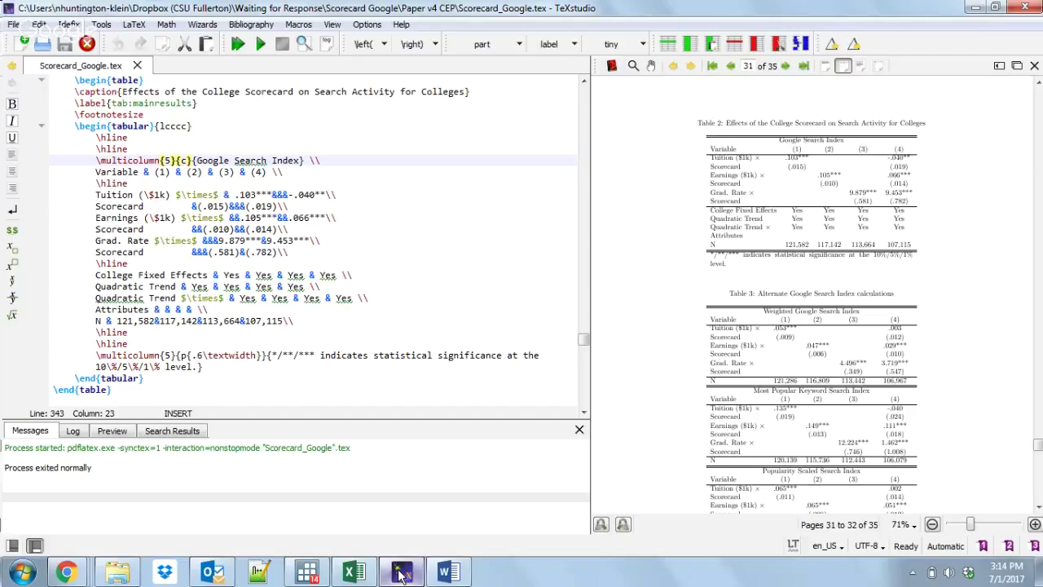
pyautogui.click(1038, 507)
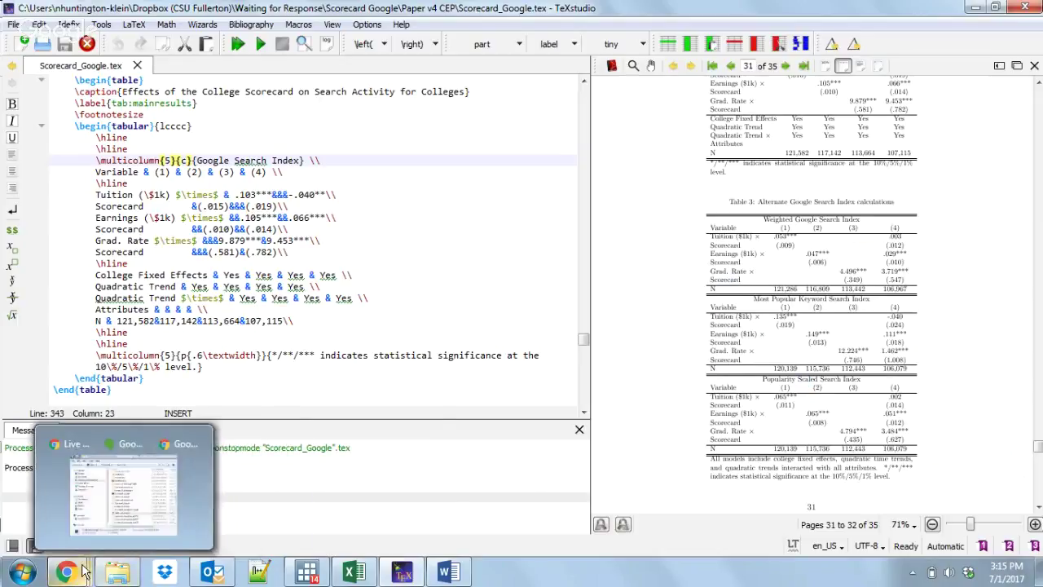
pyautogui.moveTo(65, 572)
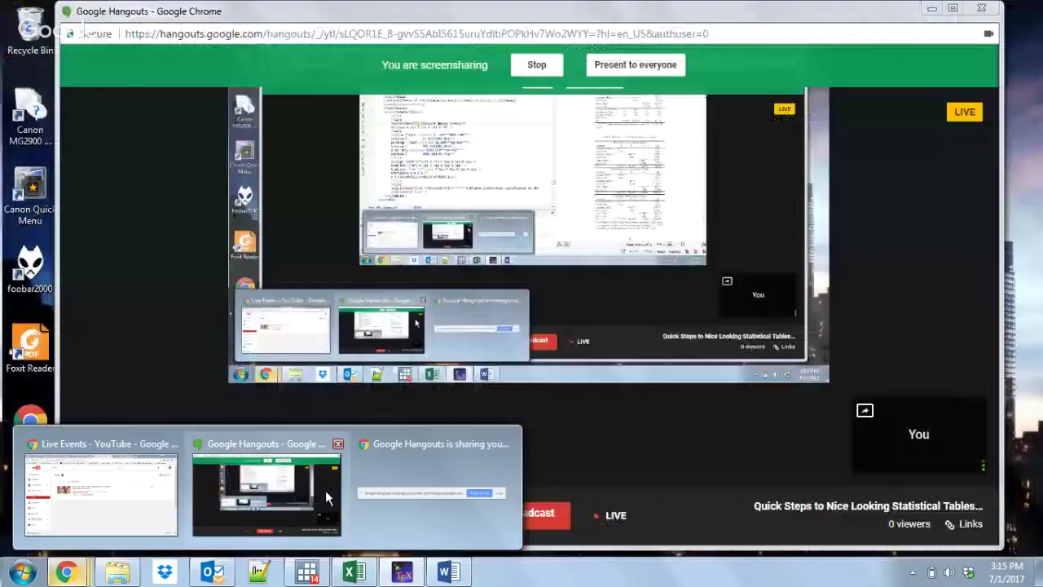
pyautogui.click(326, 489)
pyautogui.click(554, 520)
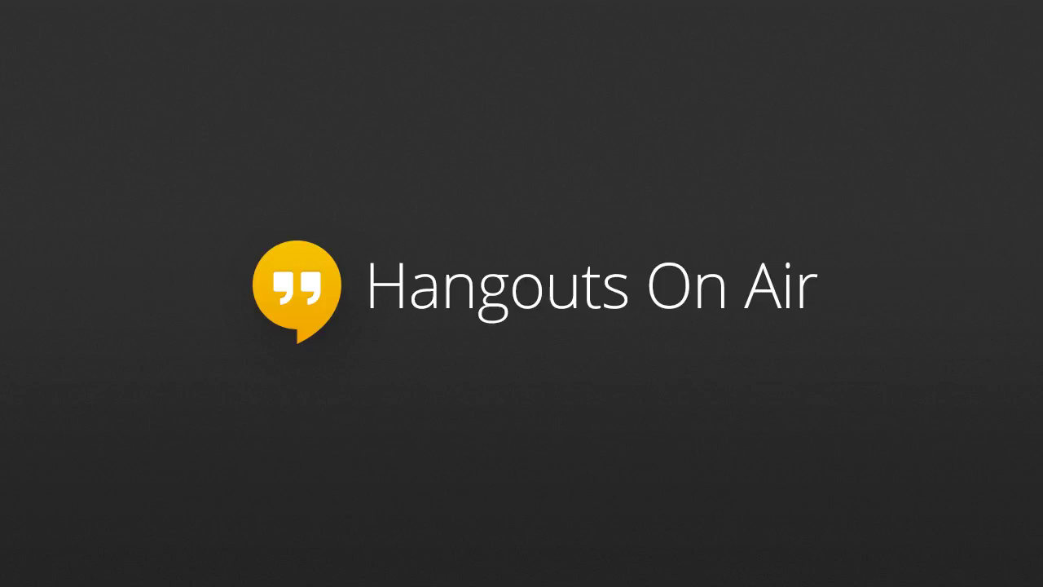